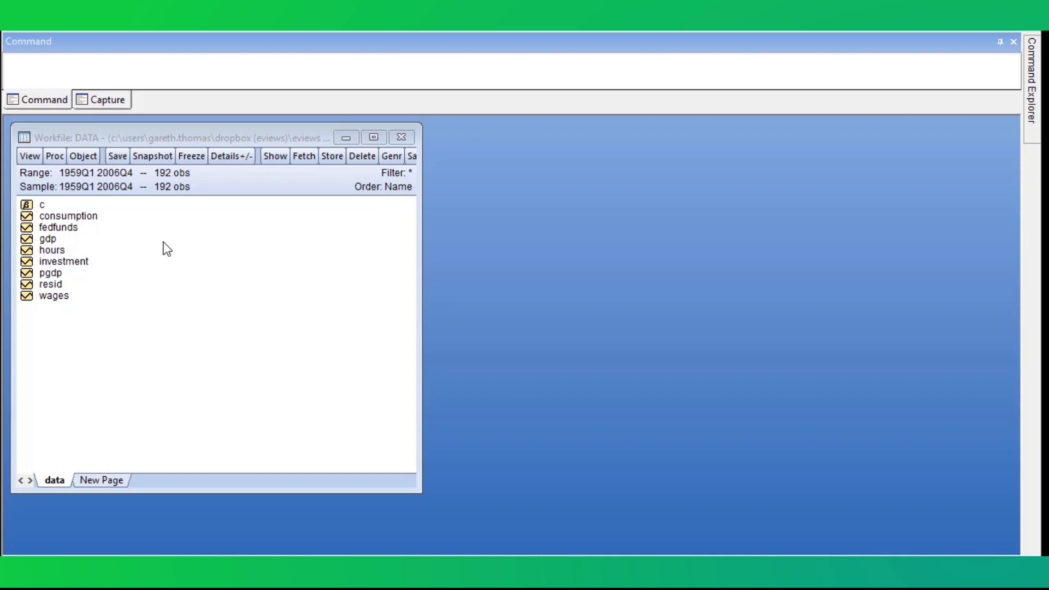
- Select the gdp, pgdp, consumption, investment, hours, wages and fedfunds series together
click(103, 240)
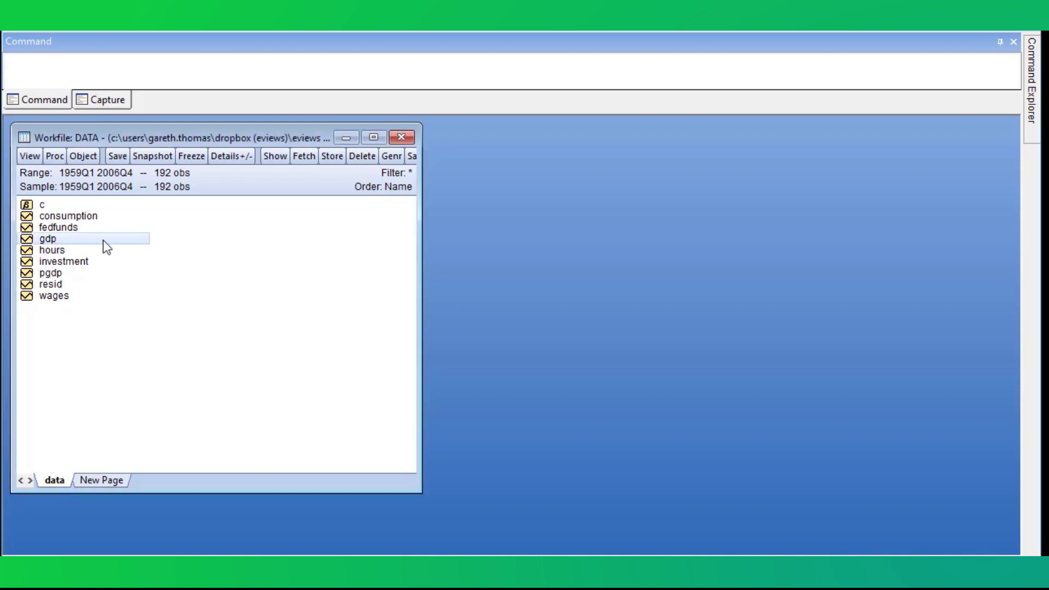
ctrl+click(100, 274)
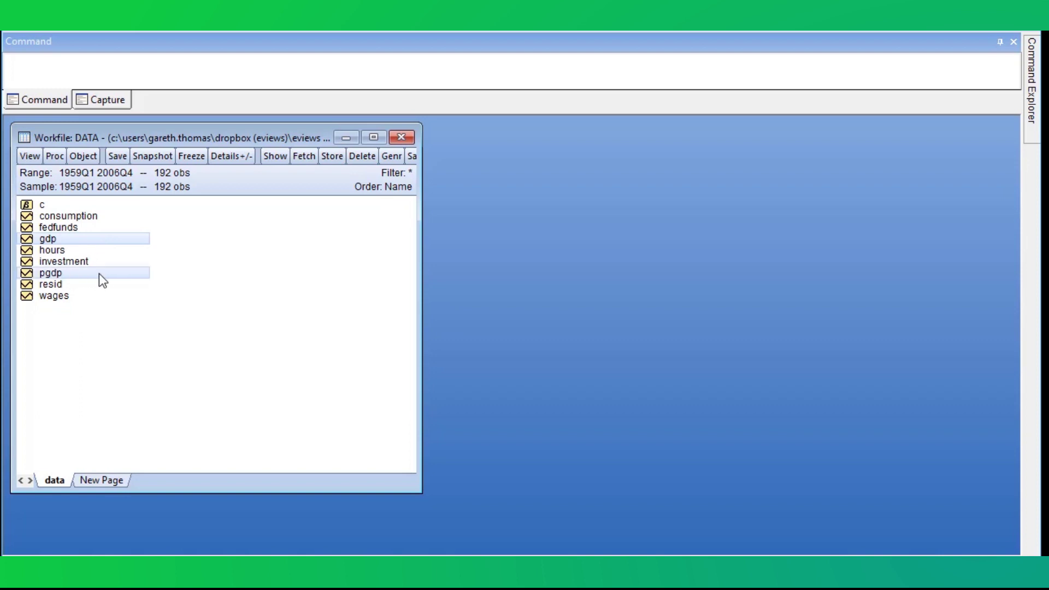
ctrl+click(104, 215)
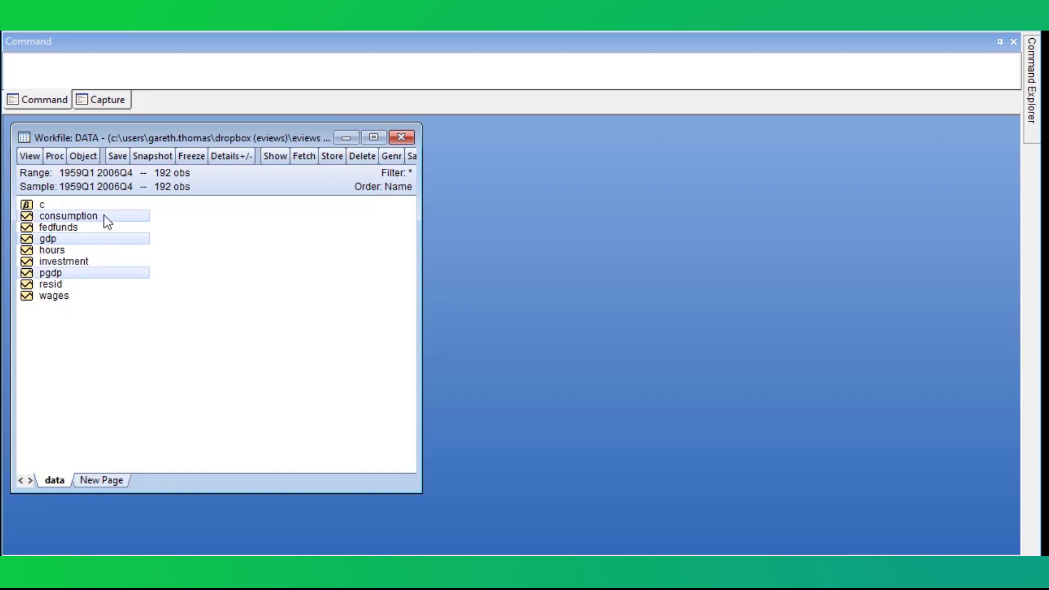
ctrl+click(92, 260)
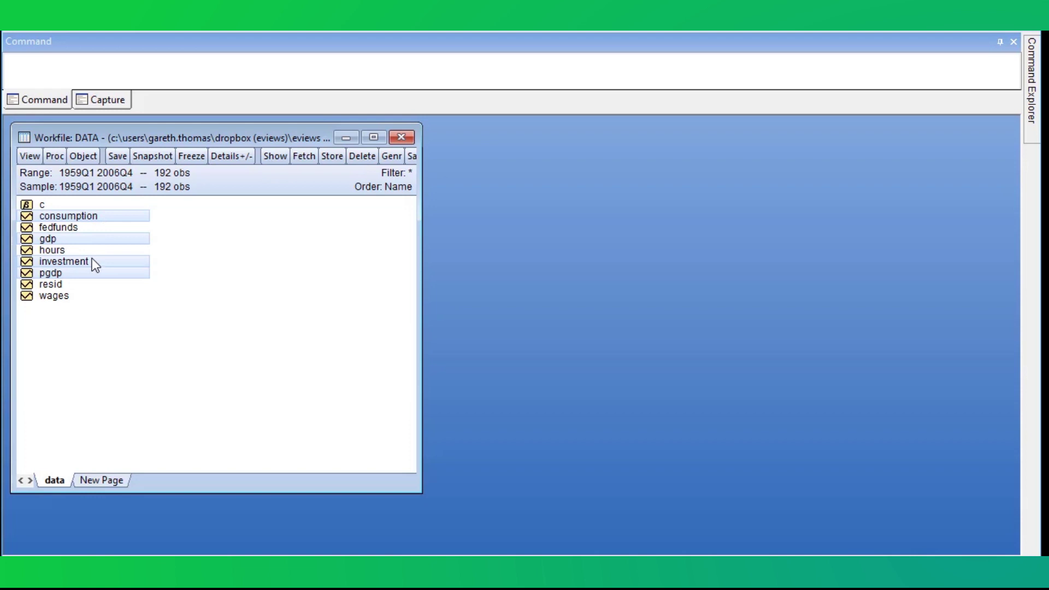
ctrl+click(93, 251)
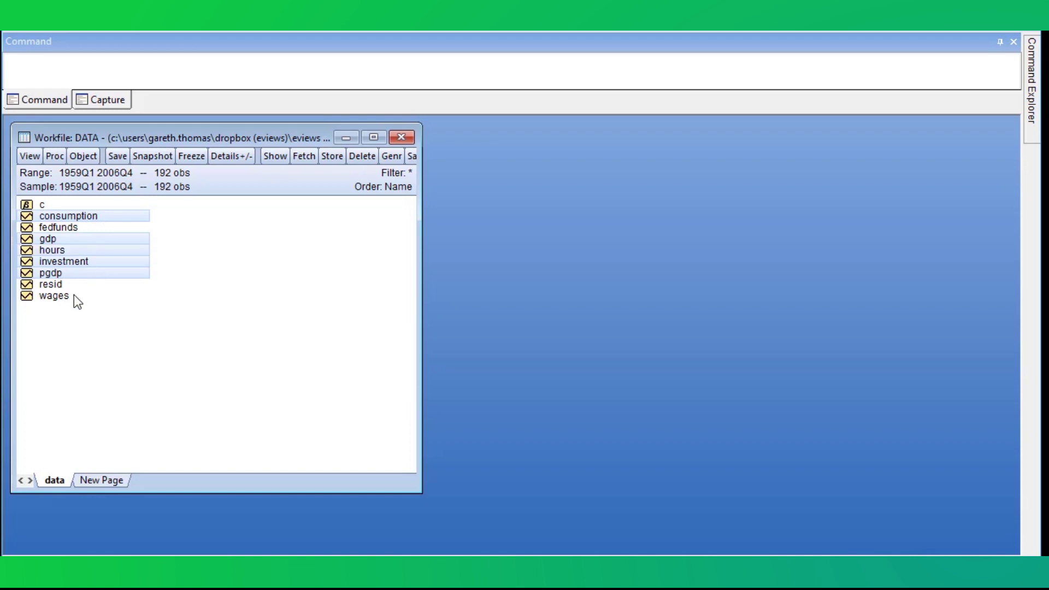
ctrl+click(78, 302)
ctrl+click(94, 228)
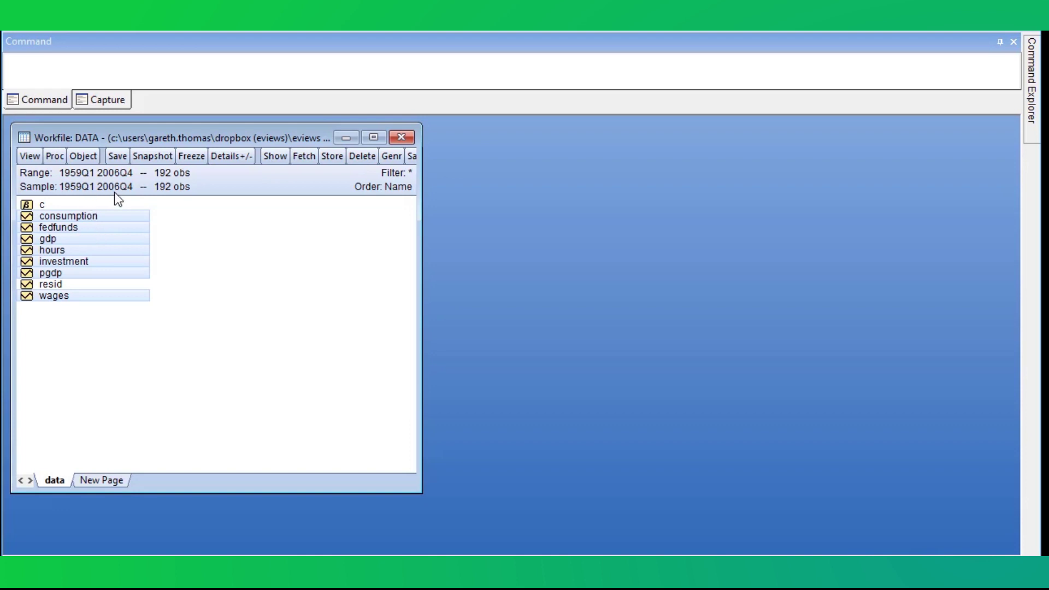
- Open the seven selected series as a VAR and make it a Bayesian VAR
right_click(119, 215)
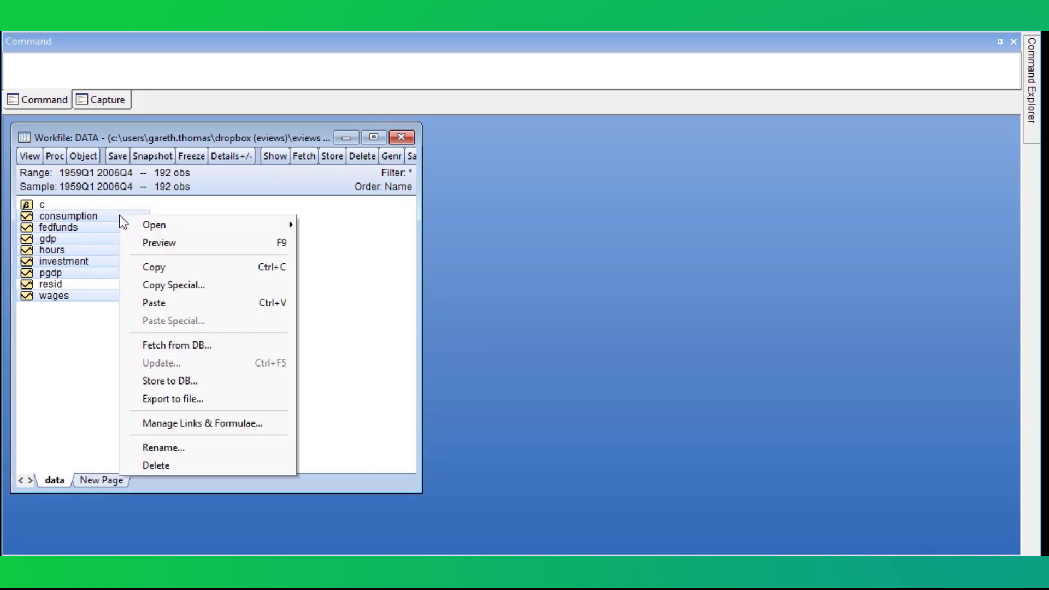
mouse_move(146, 221)
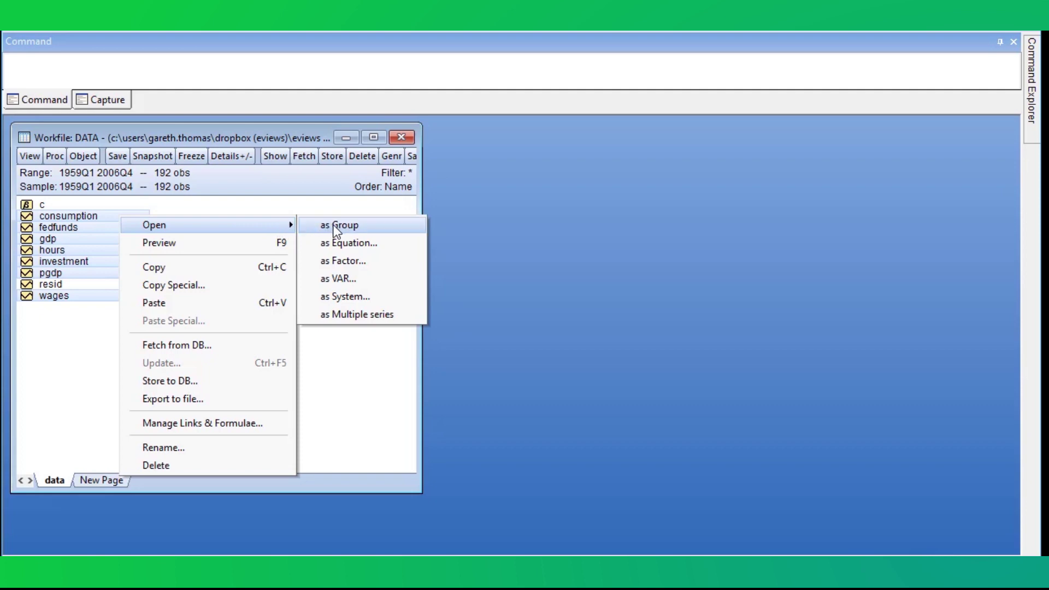
click(382, 280)
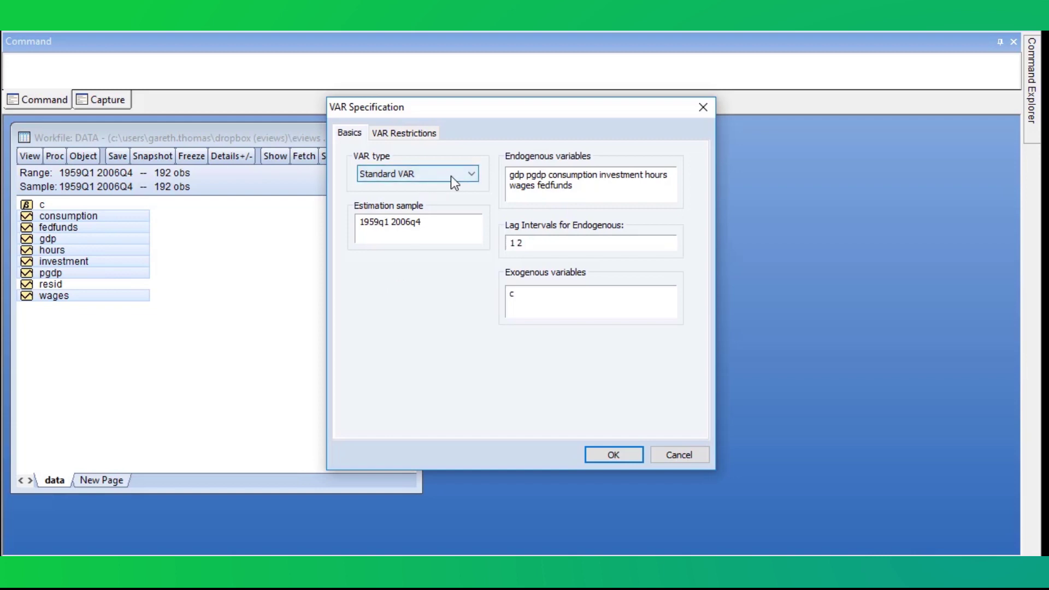
click(472, 175)
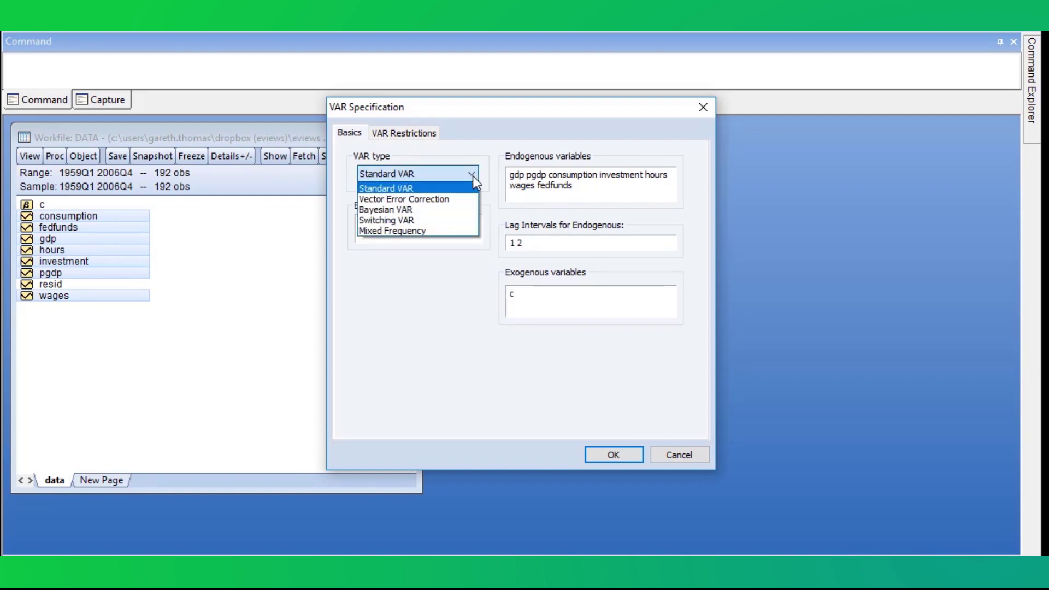
click(449, 212)
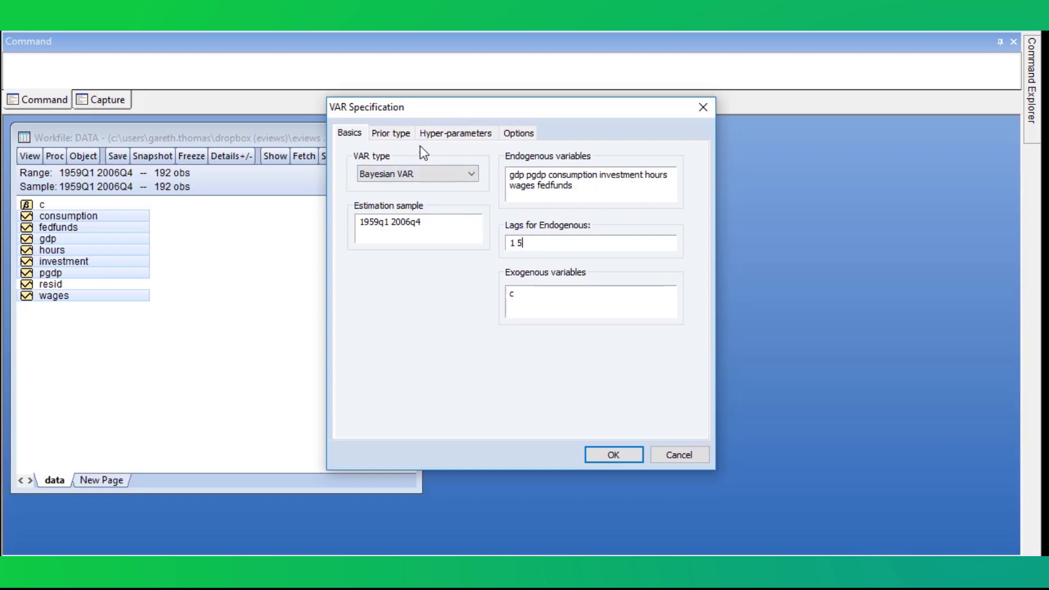
- Keep the prior type as Litterman/Minnesota
click(409, 137)
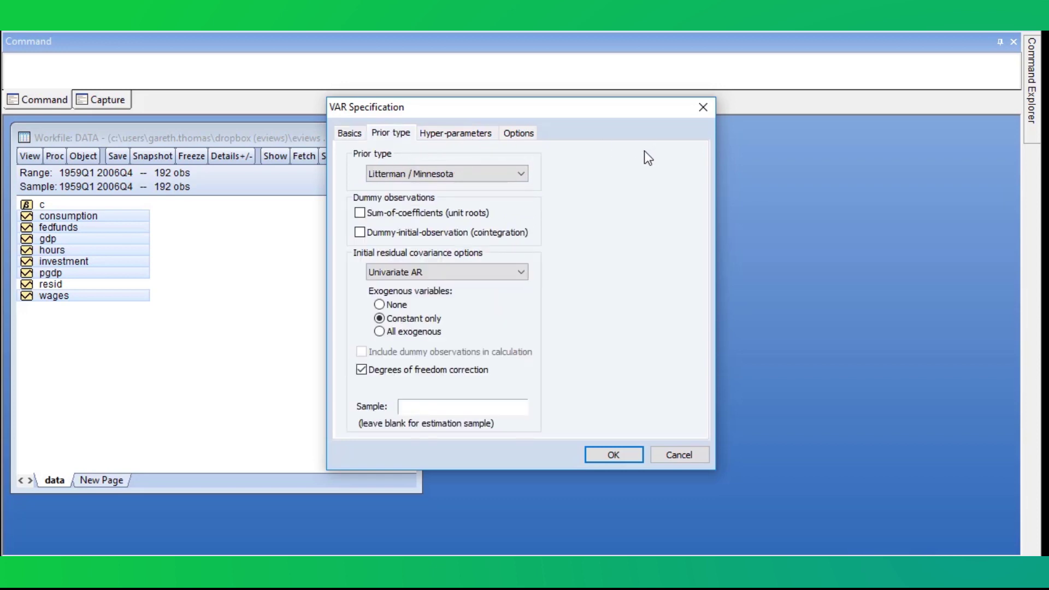
click(527, 175)
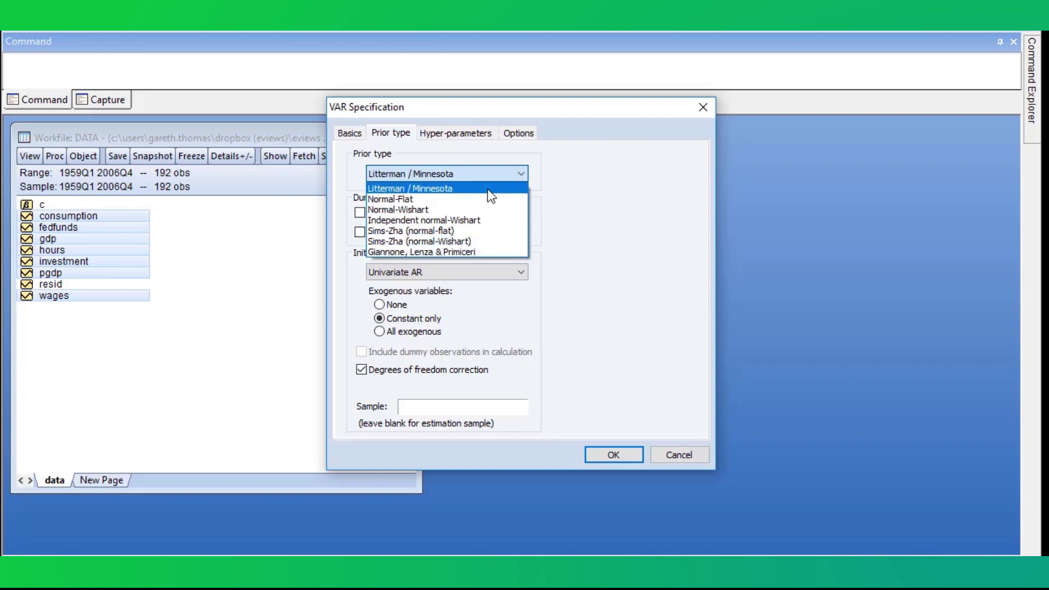
click(499, 189)
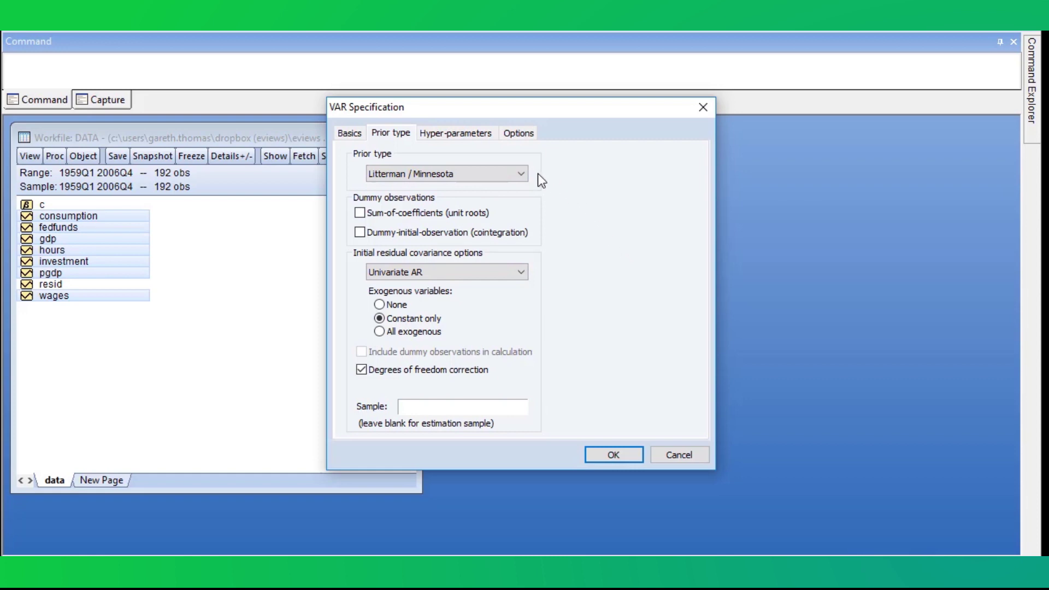
- Set hyper-parameter Mu1 to 0 and Lambda4 to 10
click(472, 136)
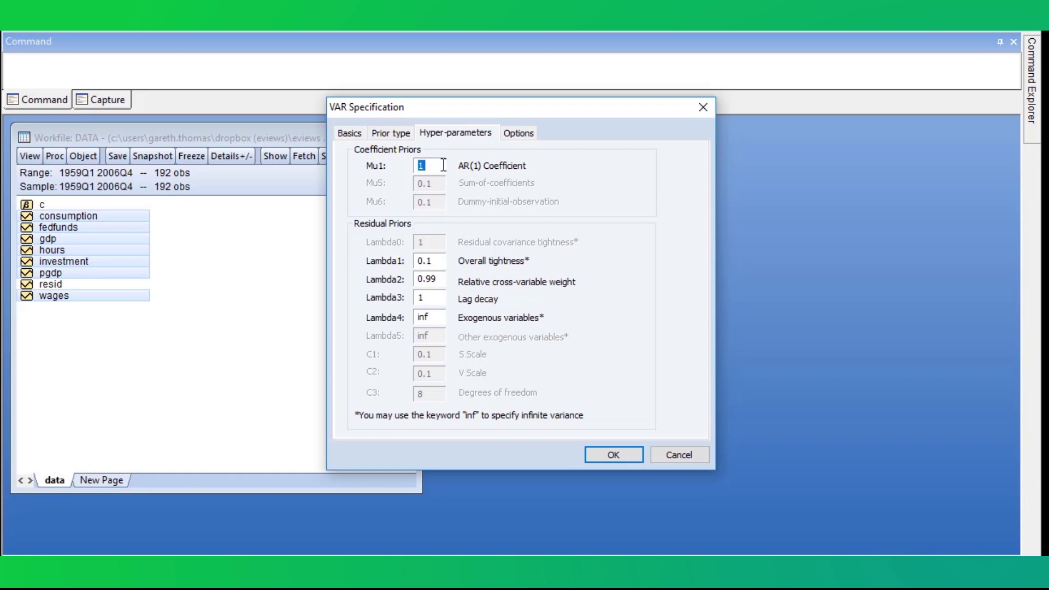
text(0)
drag(437, 317, 398, 315)
text(1)
click(625, 458)
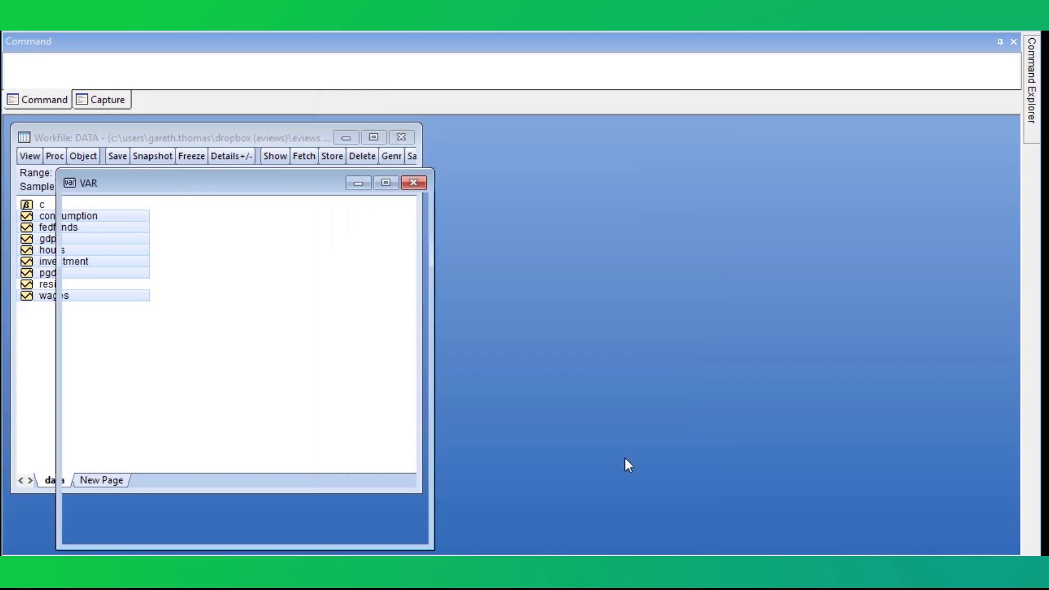
drag(321, 173, 309, 135)
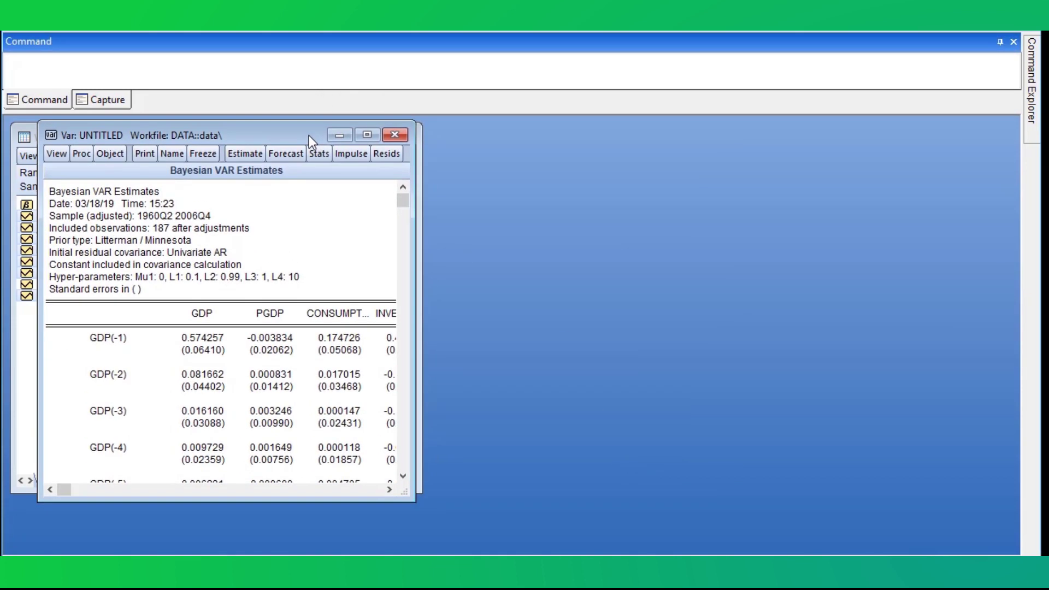
drag(413, 174, 731, 175)
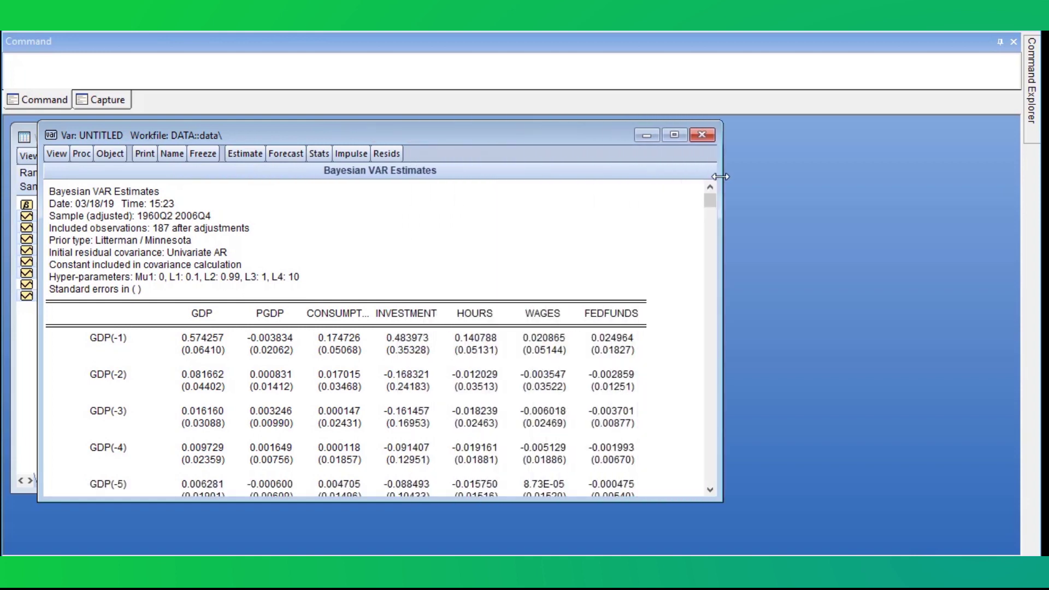
drag(646, 500, 638, 548)
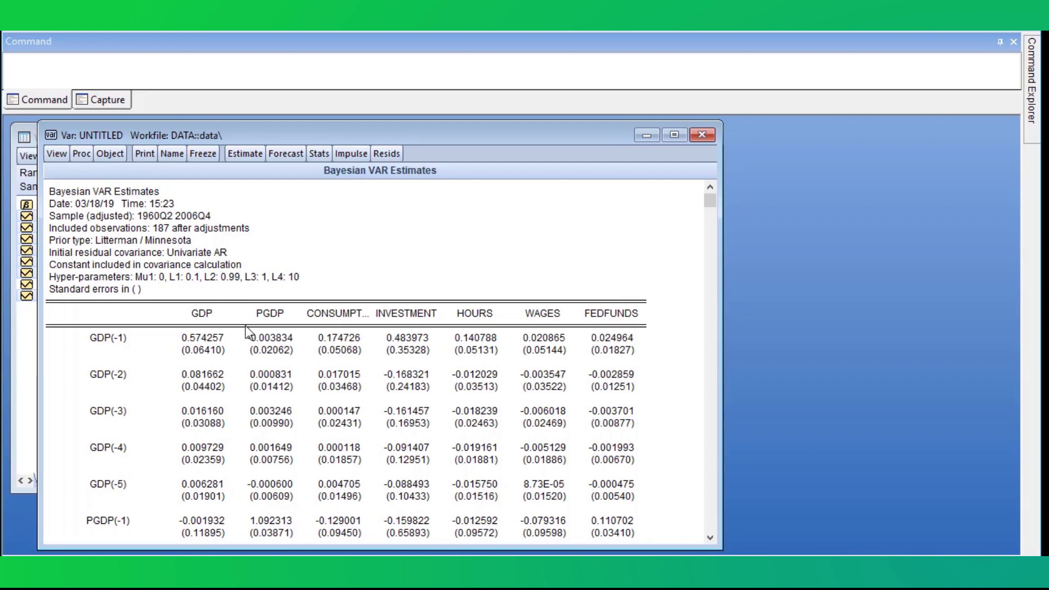
click(208, 341)
click(244, 342)
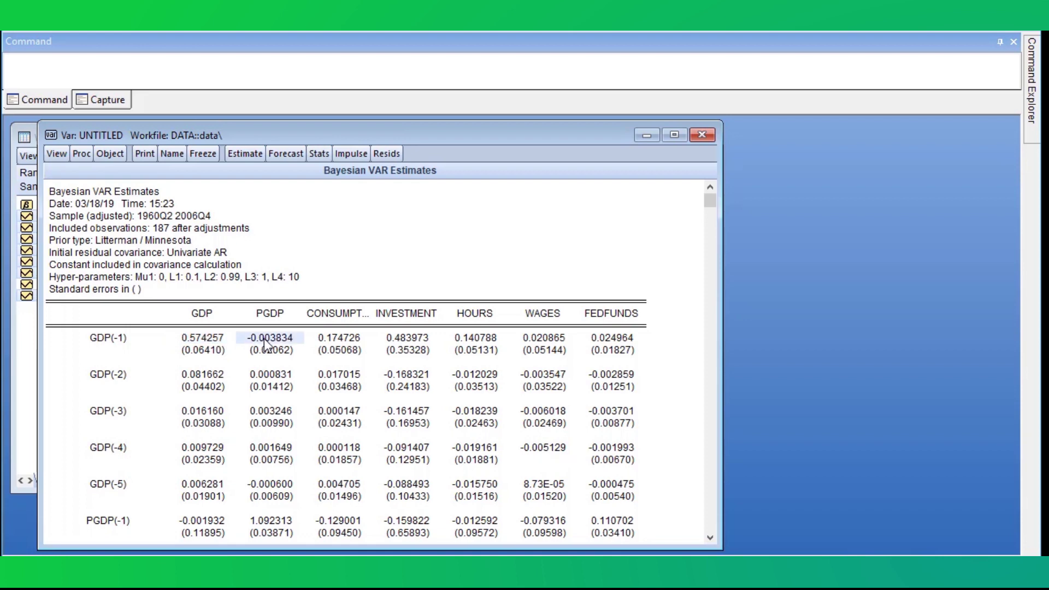
click(342, 340)
click(209, 352)
click(270, 351)
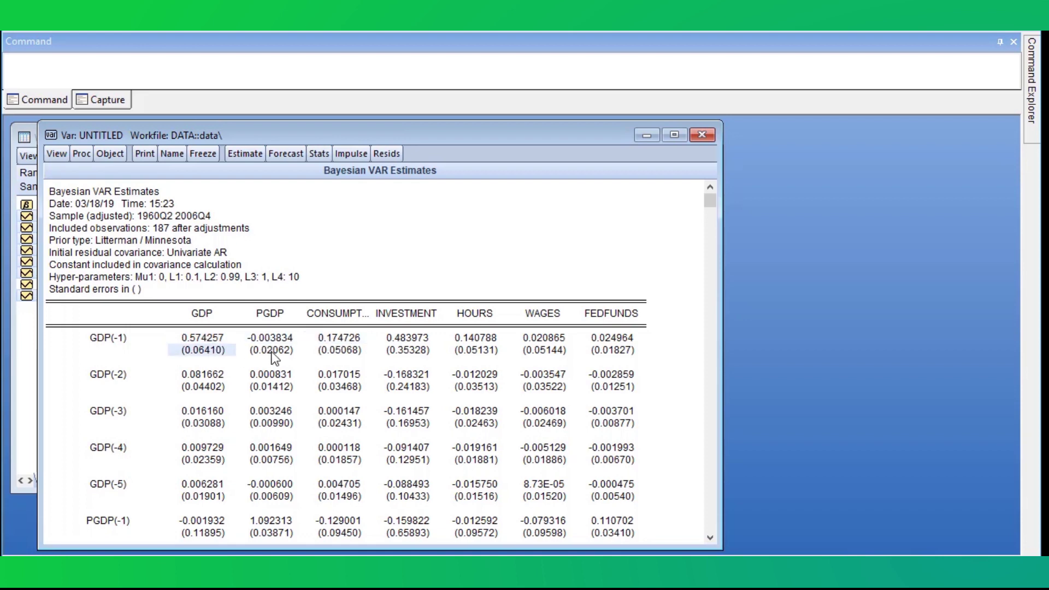
click(347, 353)
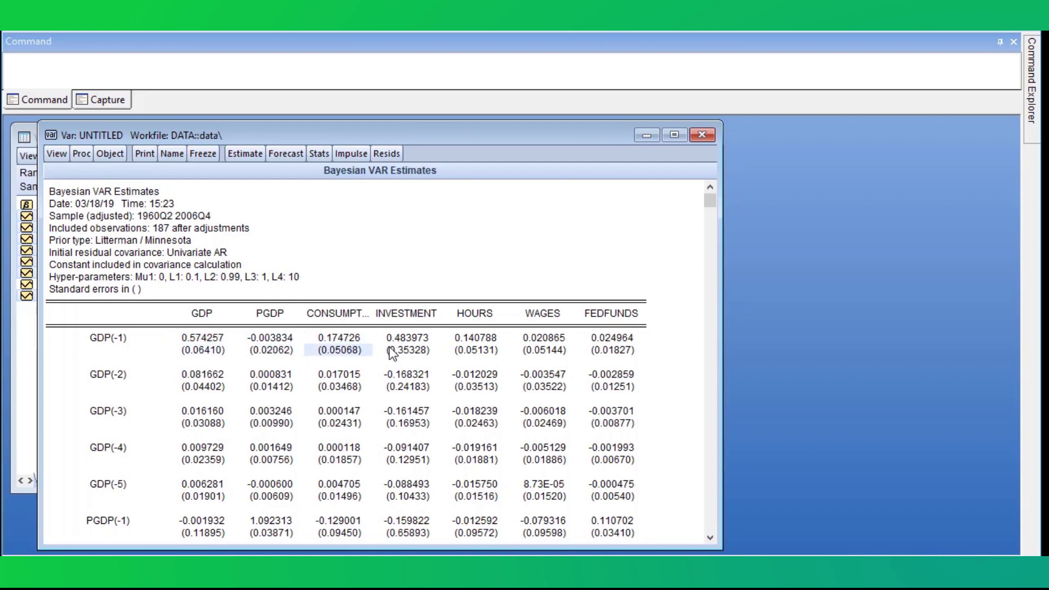
scroll(425, 251, down, 20)
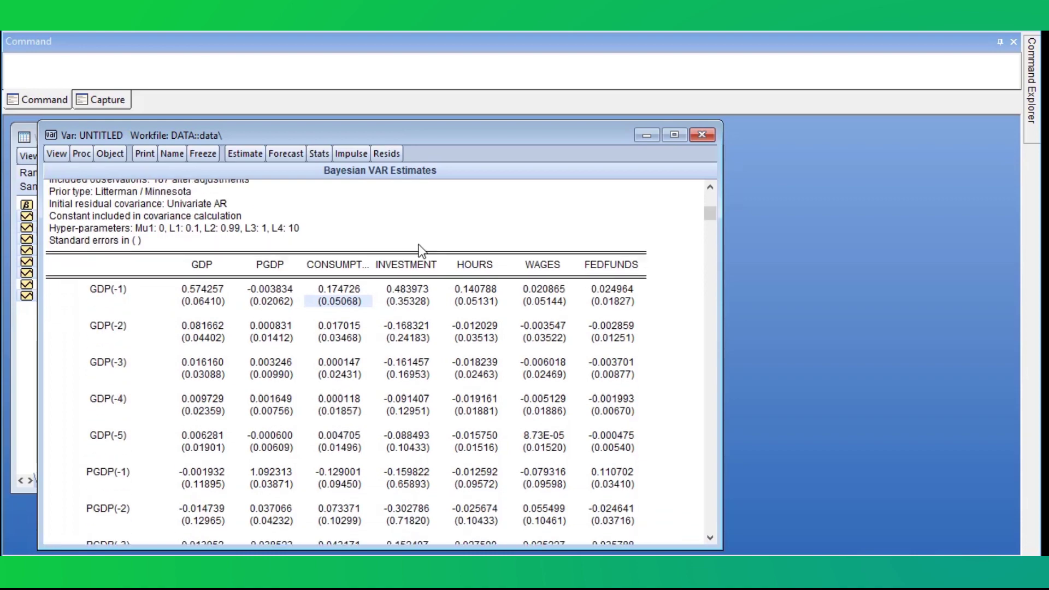
scroll(407, 257, down, 15)
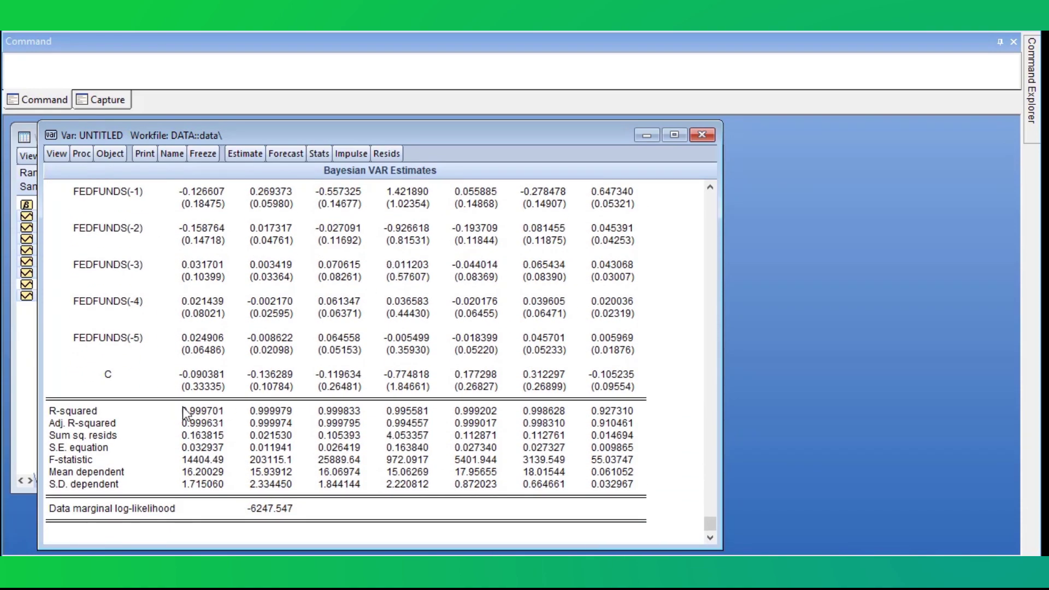
click(80, 417)
click(89, 463)
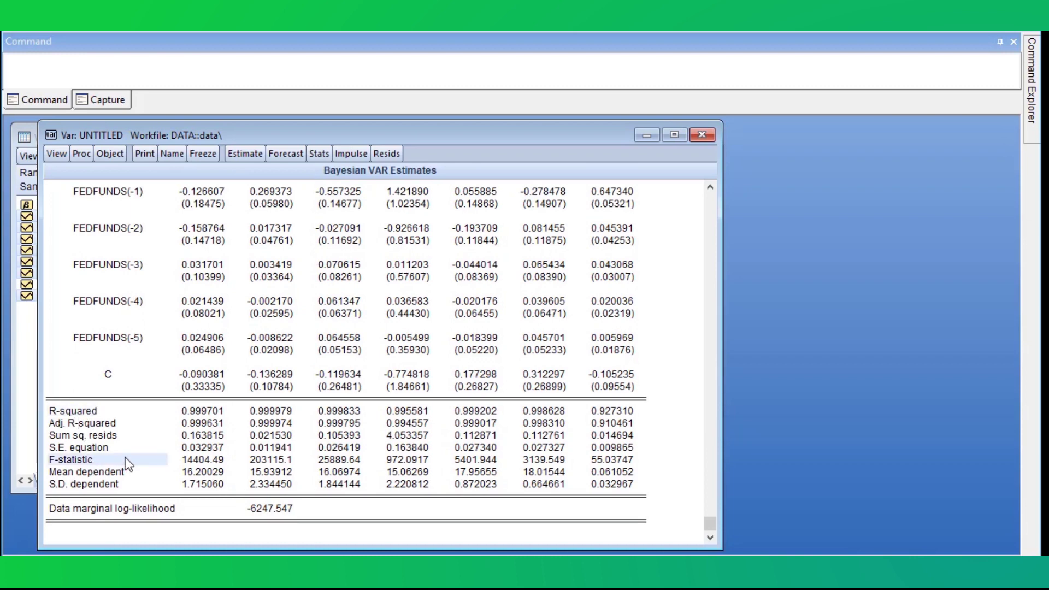
click(201, 460)
click(217, 407)
click(216, 412)
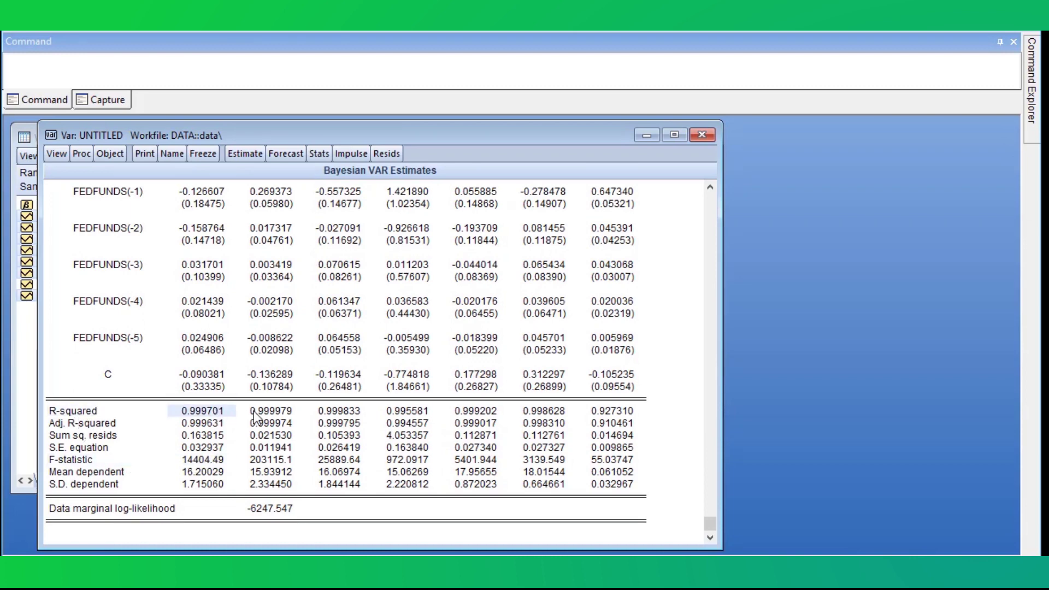
click(273, 414)
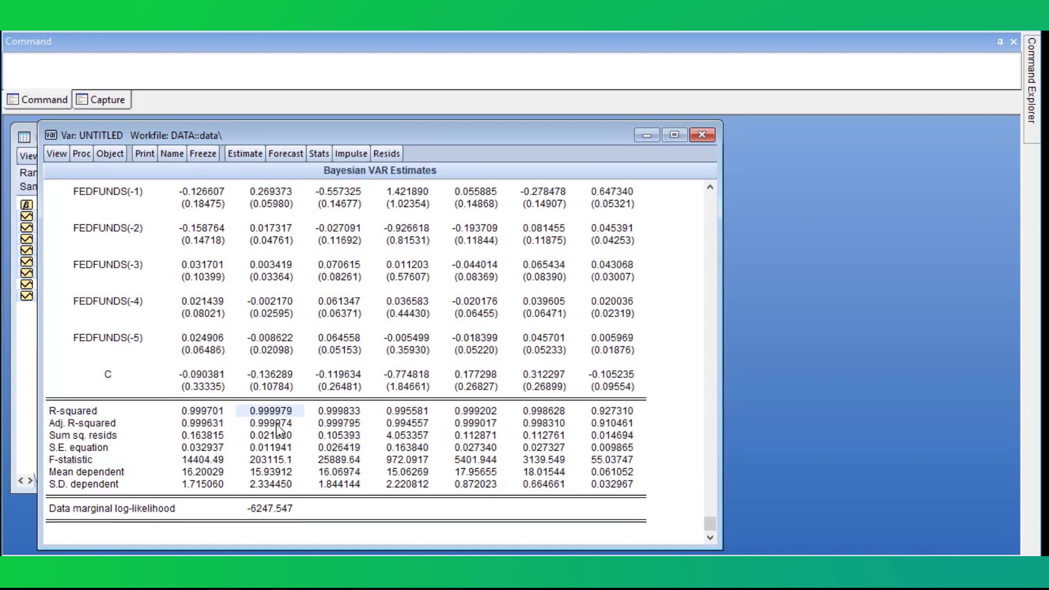
click(285, 462)
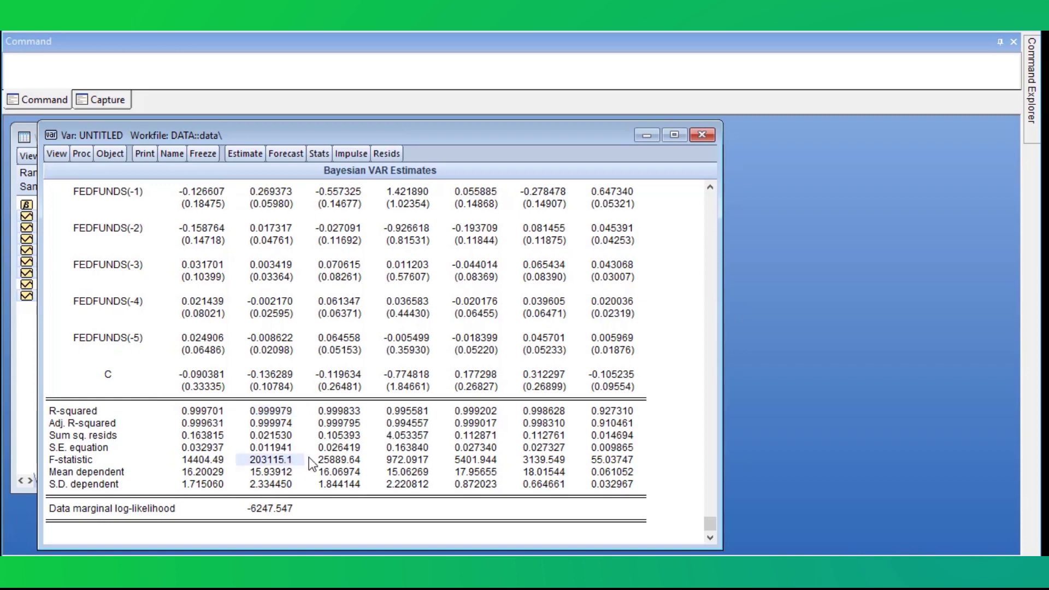
click(278, 510)
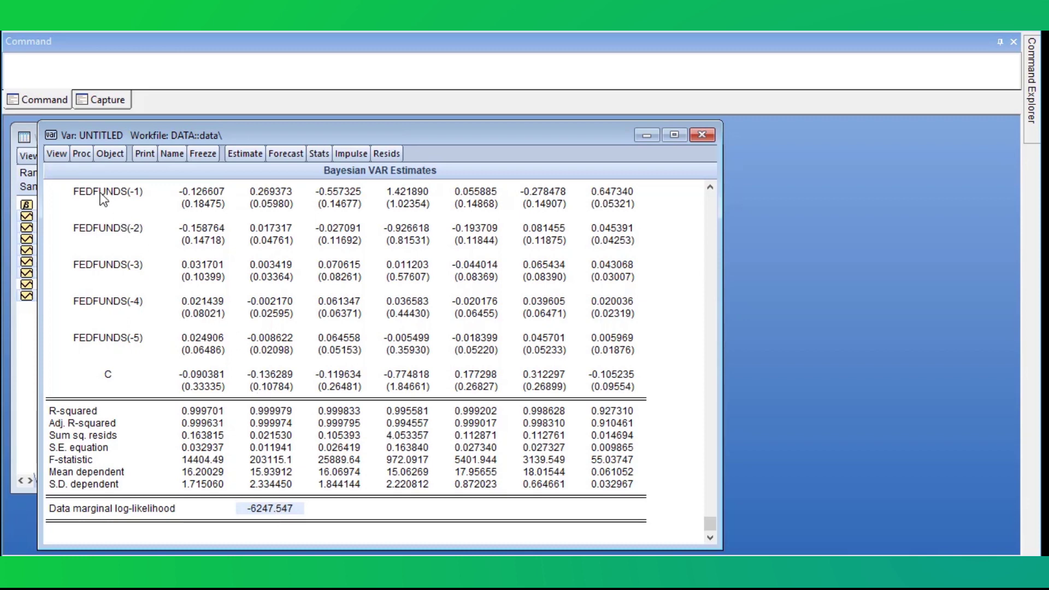
- Display the VAR's diagonal posterior residual covariance matrix, then minimize the VAR window
click(57, 154)
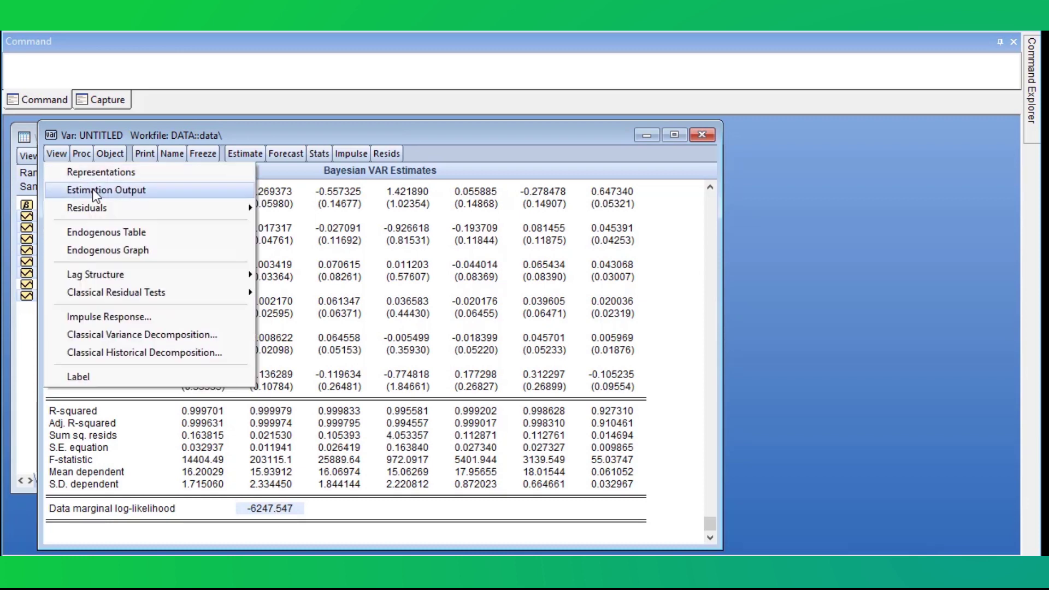
mouse_move(153, 210)
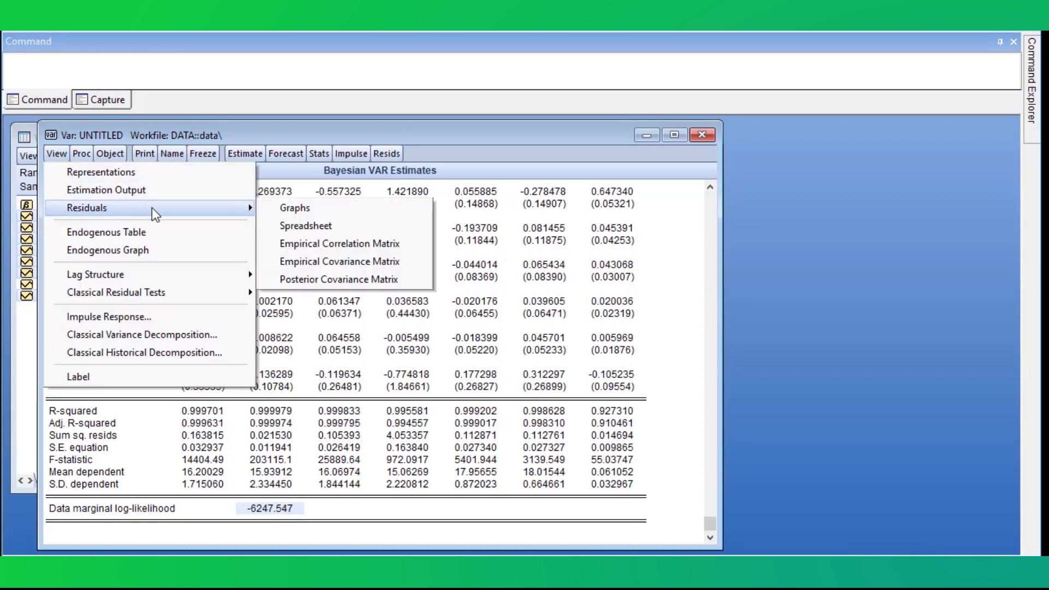
click(406, 281)
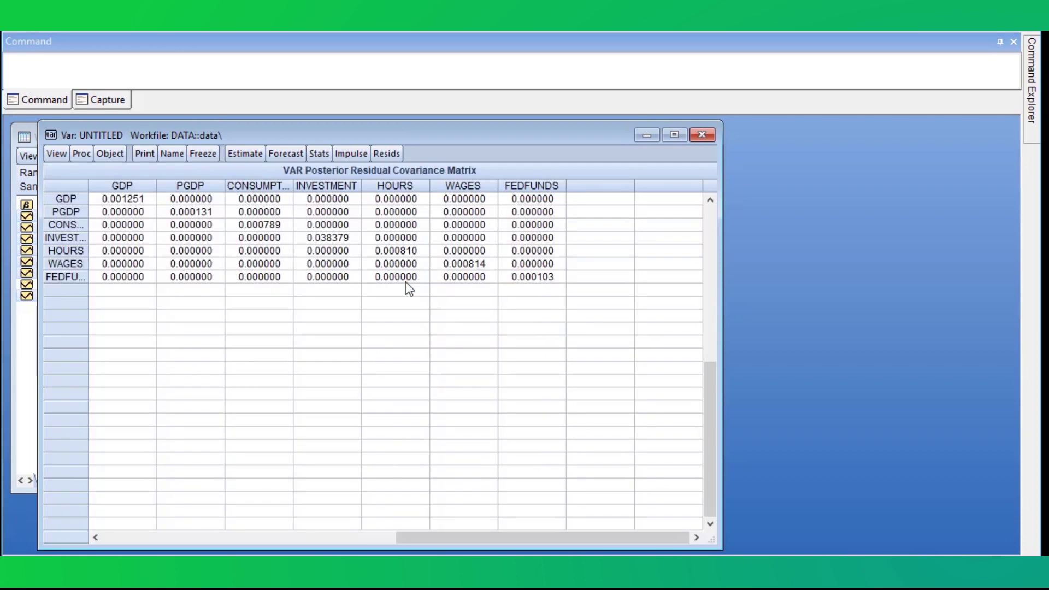
click(253, 226)
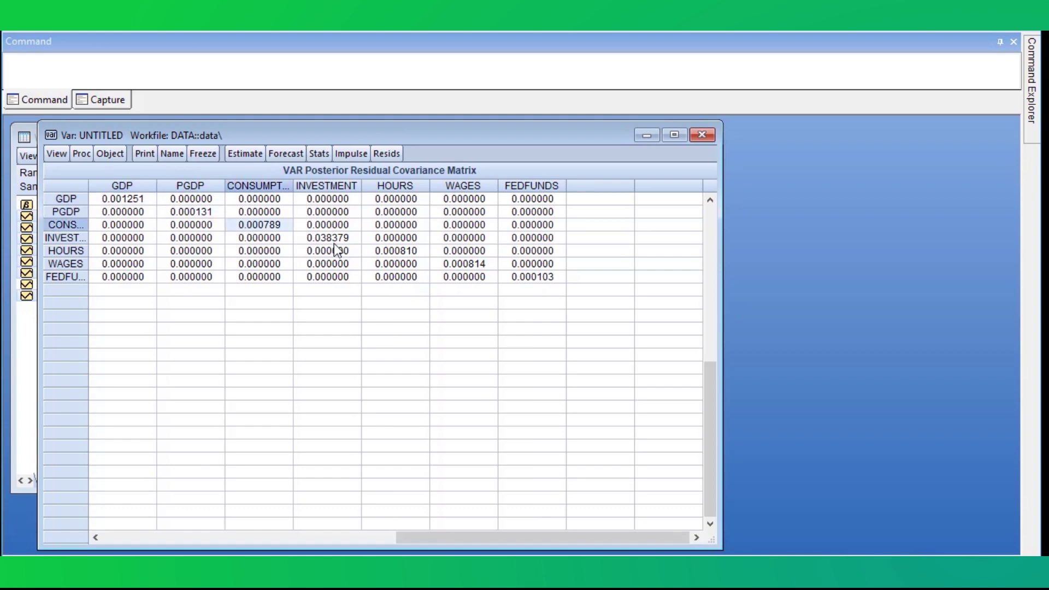
click(646, 139)
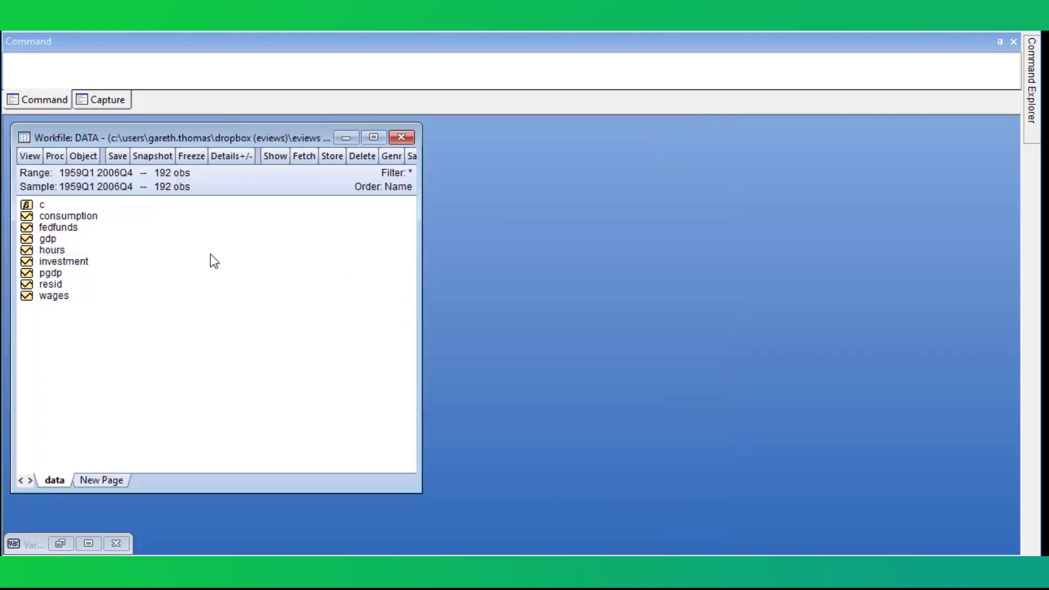
- Open gdp, pgdp and fedfunds together as a VAR
click(57, 239)
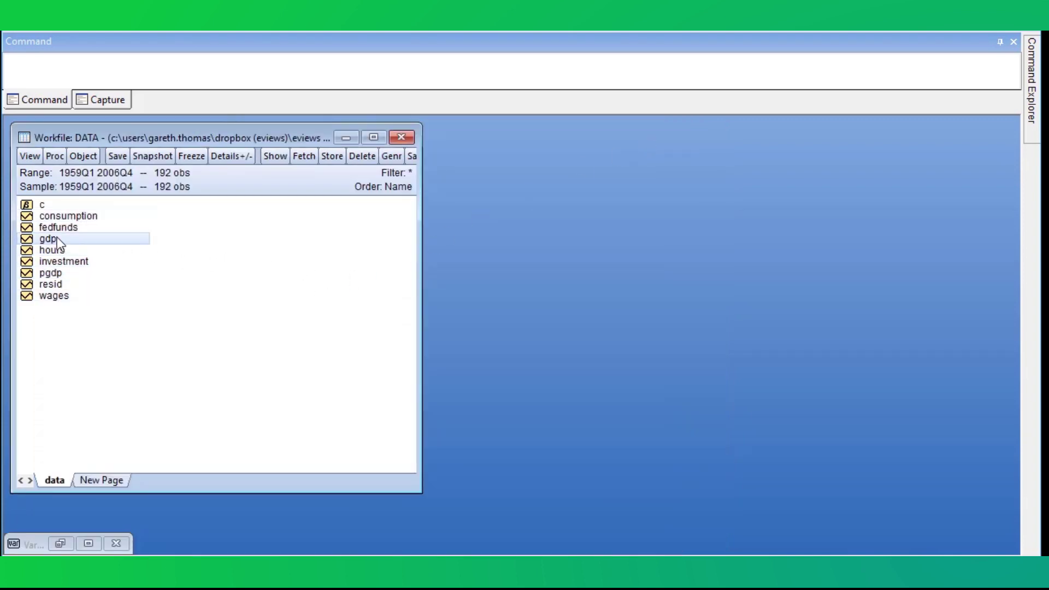
ctrl+click(59, 273)
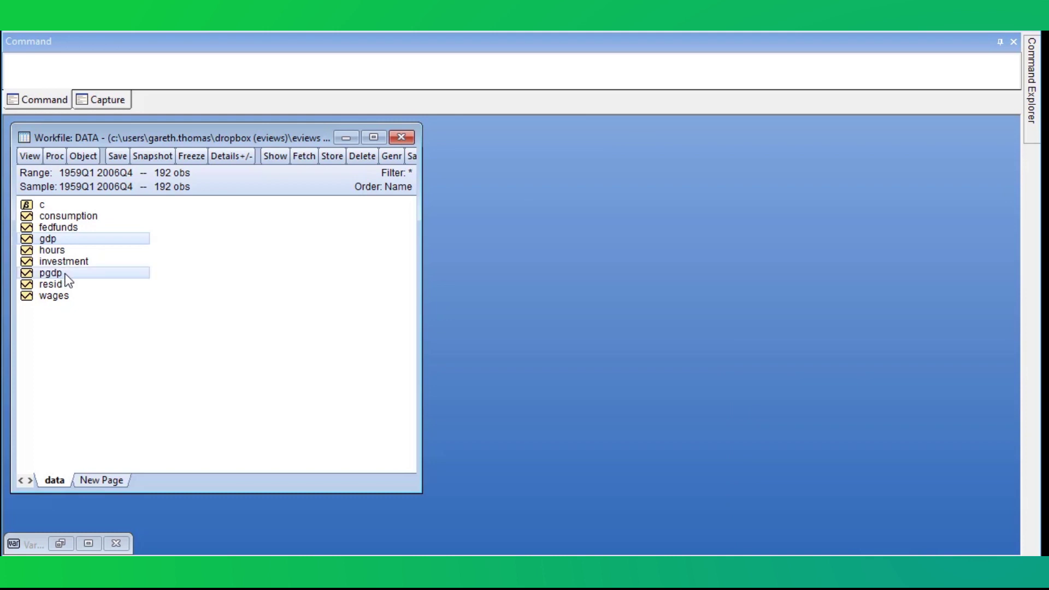
ctrl+click(96, 229)
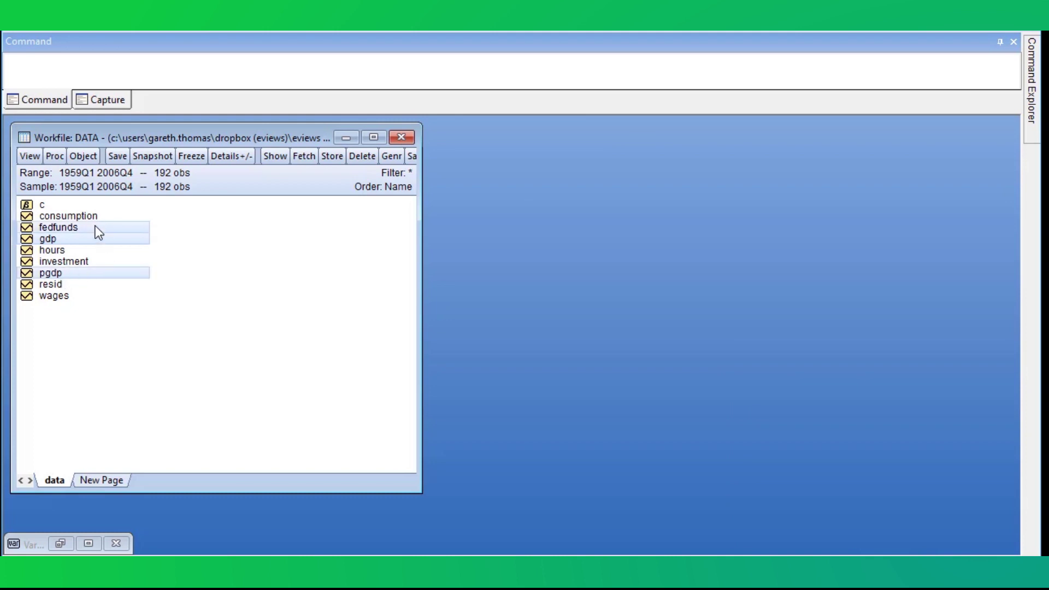
right_click(95, 227)
mouse_move(175, 236)
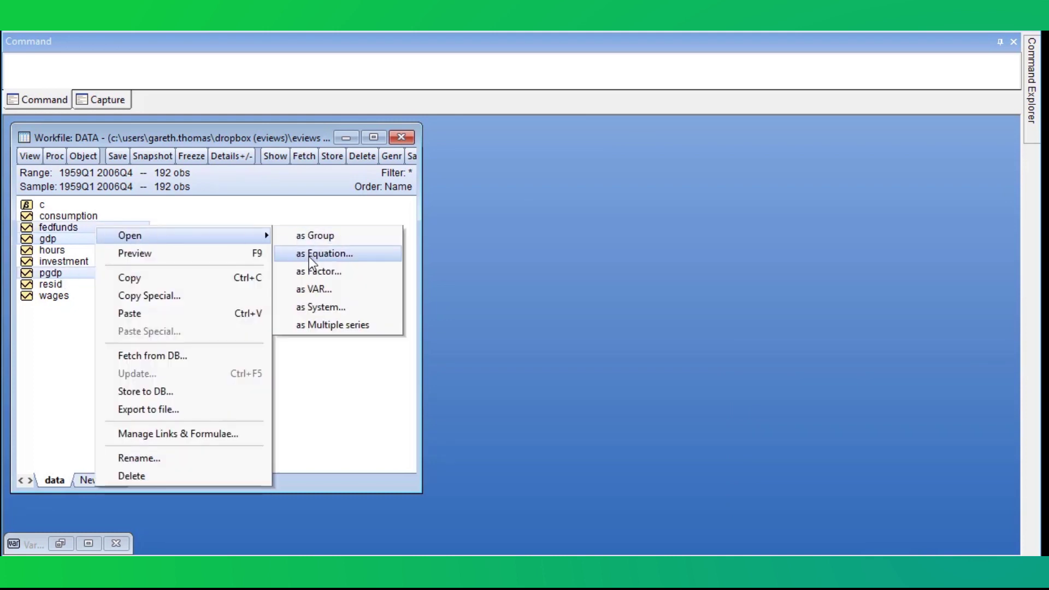
click(321, 289)
- Set the lag interval to 1 5 and make it a Bayesian VAR
click(559, 244)
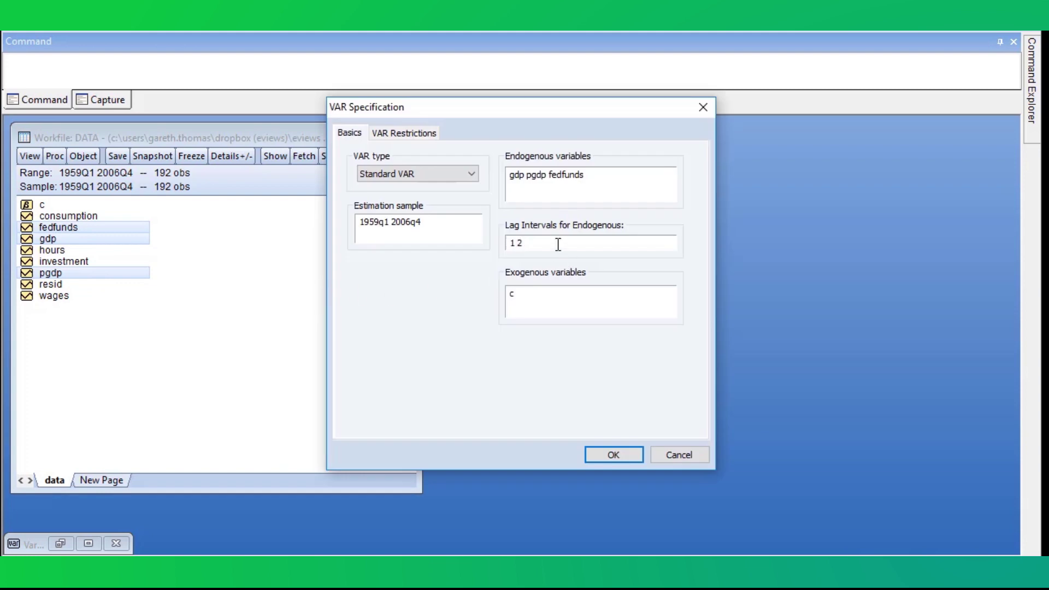
key(BackSpace)
text(5)
click(361, 175)
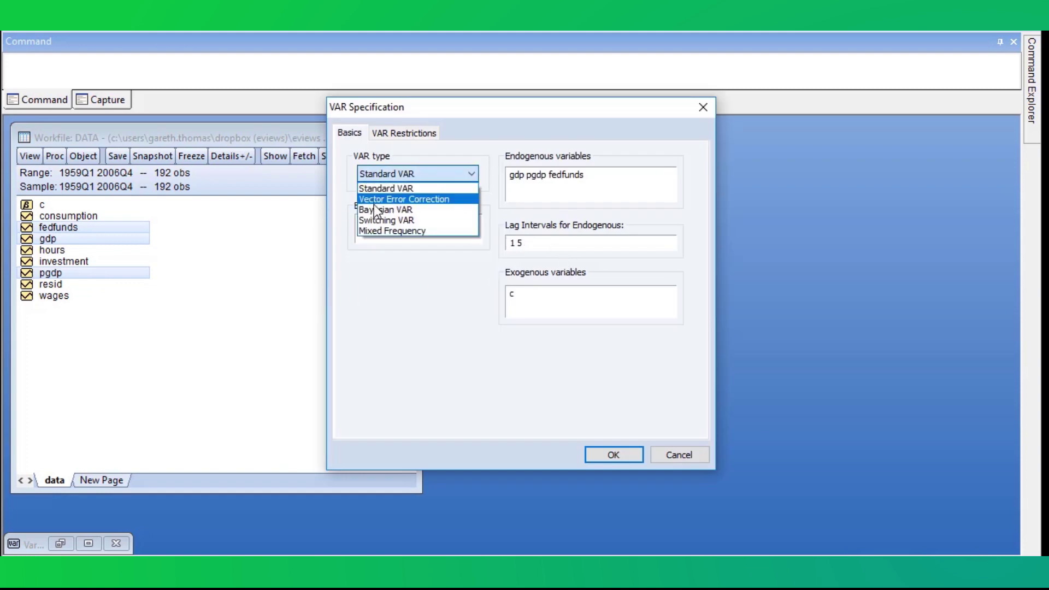
click(374, 207)
- Choose the Independent normal-Wishart prior with Mu1 set to 0
click(390, 134)
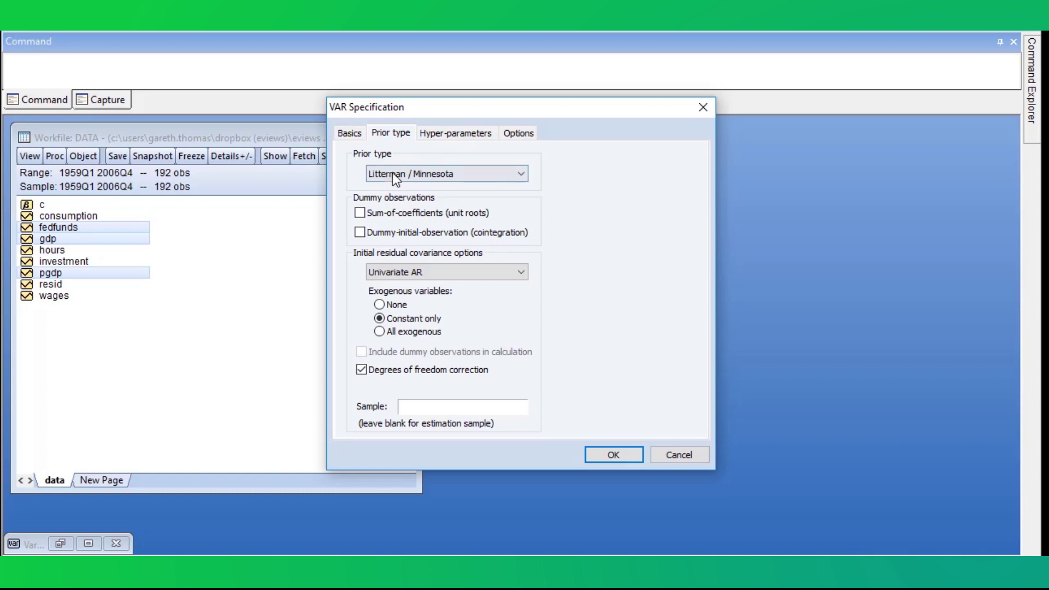
click(392, 174)
click(396, 219)
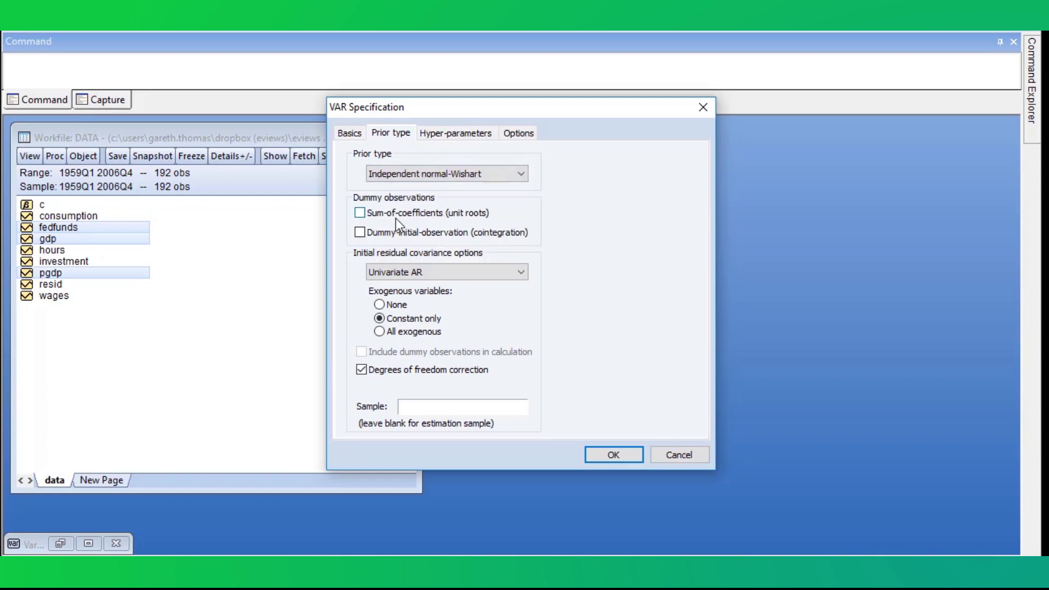
click(470, 134)
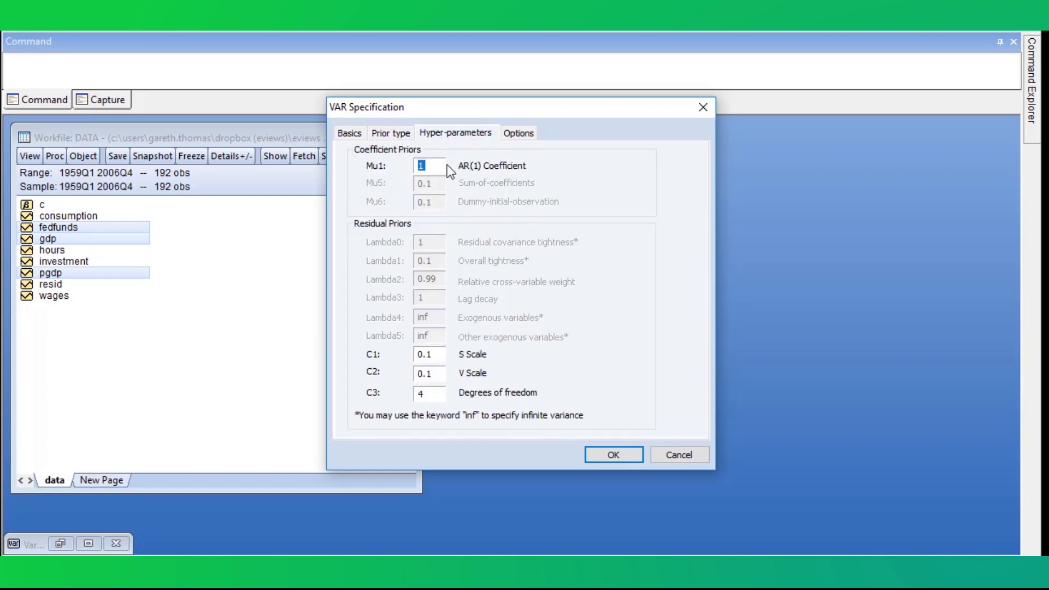
text(0)
- Review the sampler's 100000 draws setting and estimate the Bayesian VAR
click(519, 135)
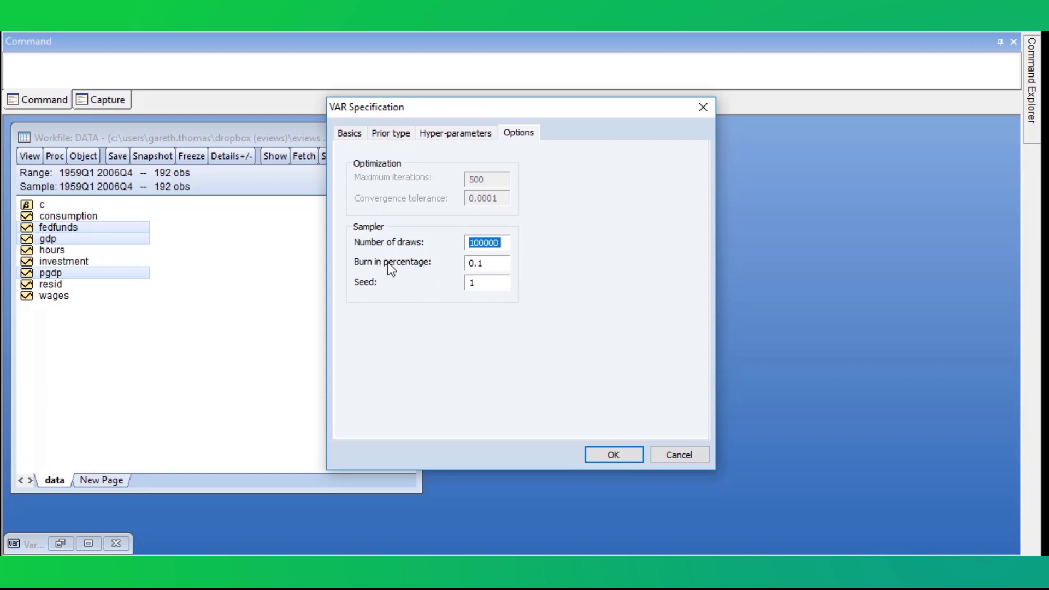
click(506, 244)
click(614, 455)
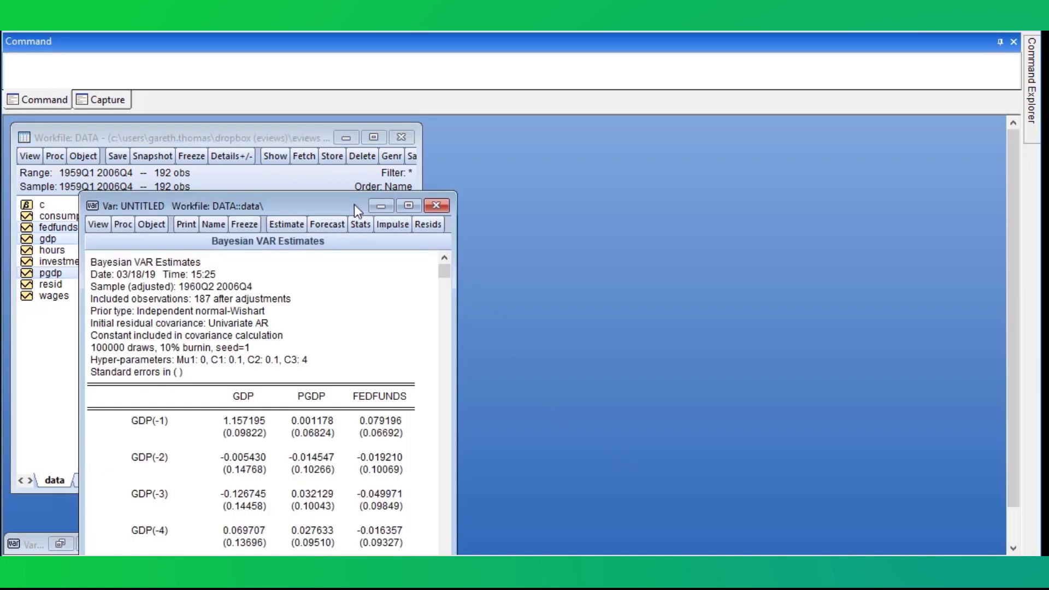
- Reposition and widen the VAR output to inspect the GDP(-1) coefficients
drag(386, 133, 392, 127)
drag(486, 264, 718, 263)
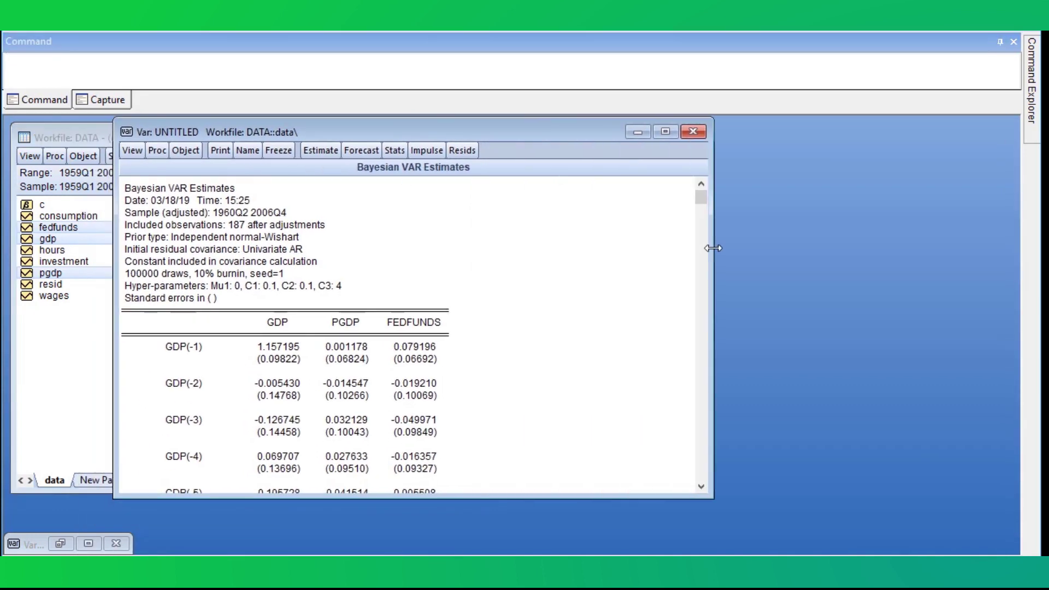
click(295, 352)
click(350, 358)
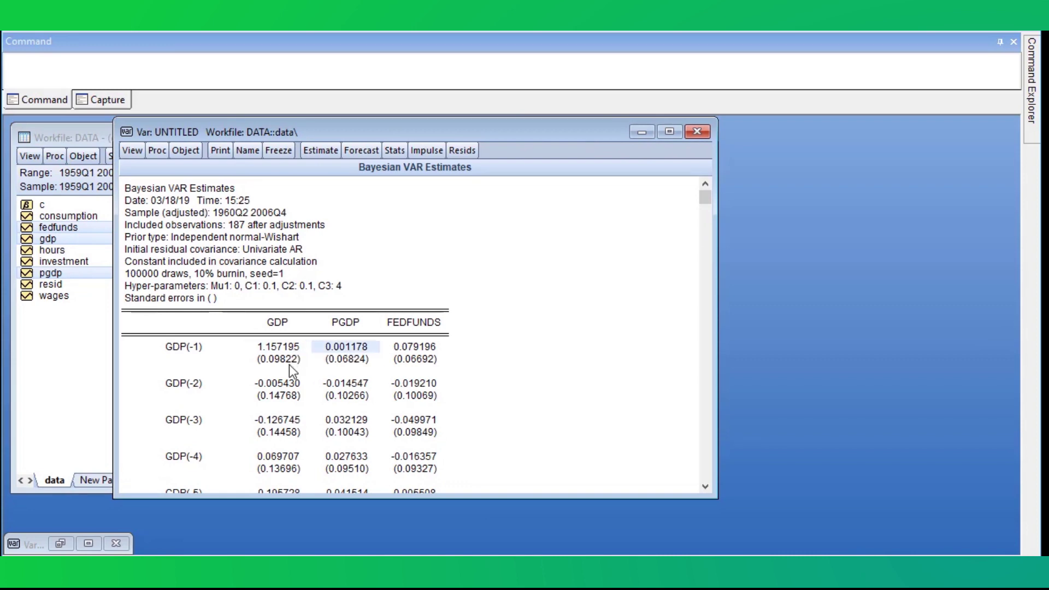
scroll(319, 331, down, 5)
scroll(319, 330, down, 6)
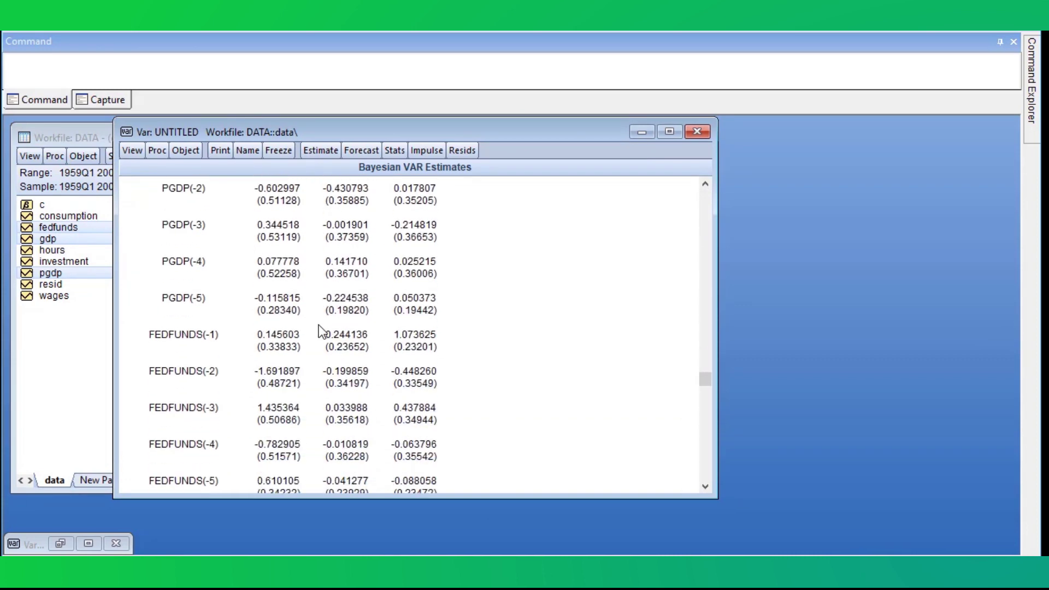
scroll(320, 330, up, 11)
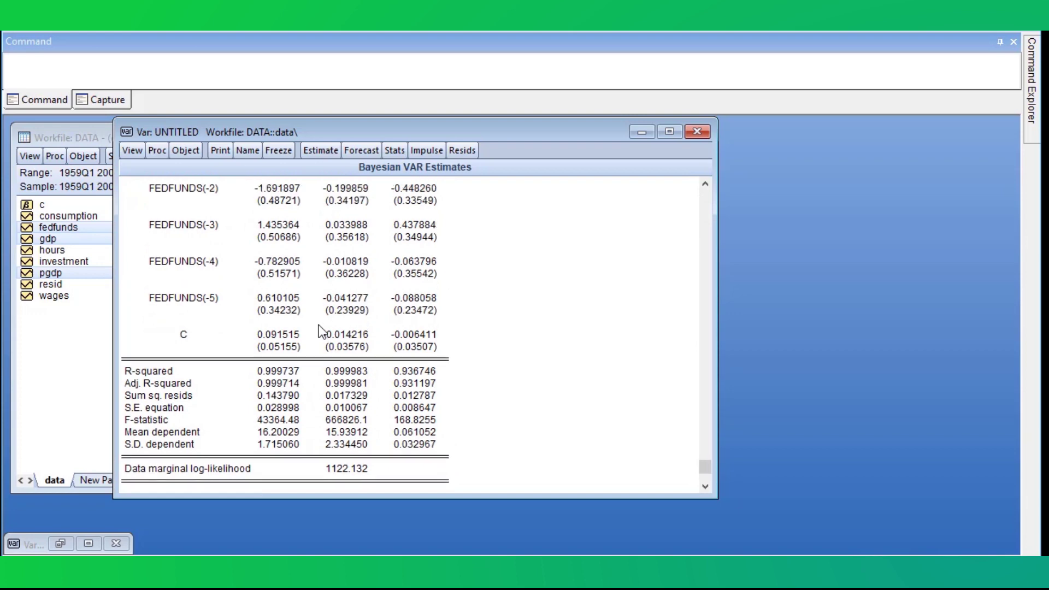
scroll(320, 330, up, 2)
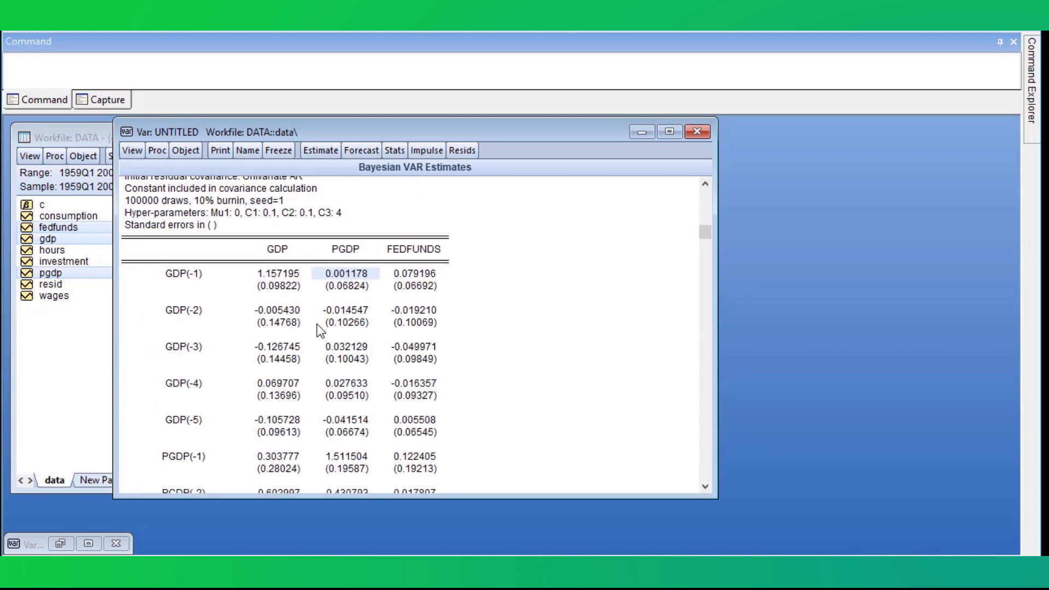
- Draw from the coefficient posterior into a matrix named test
click(158, 155)
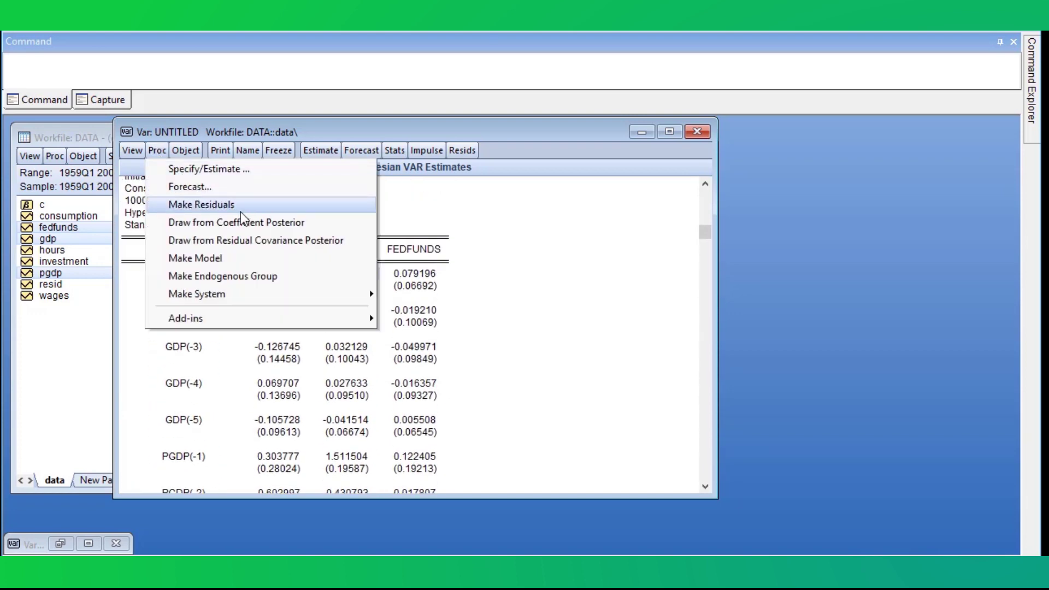
click(254, 222)
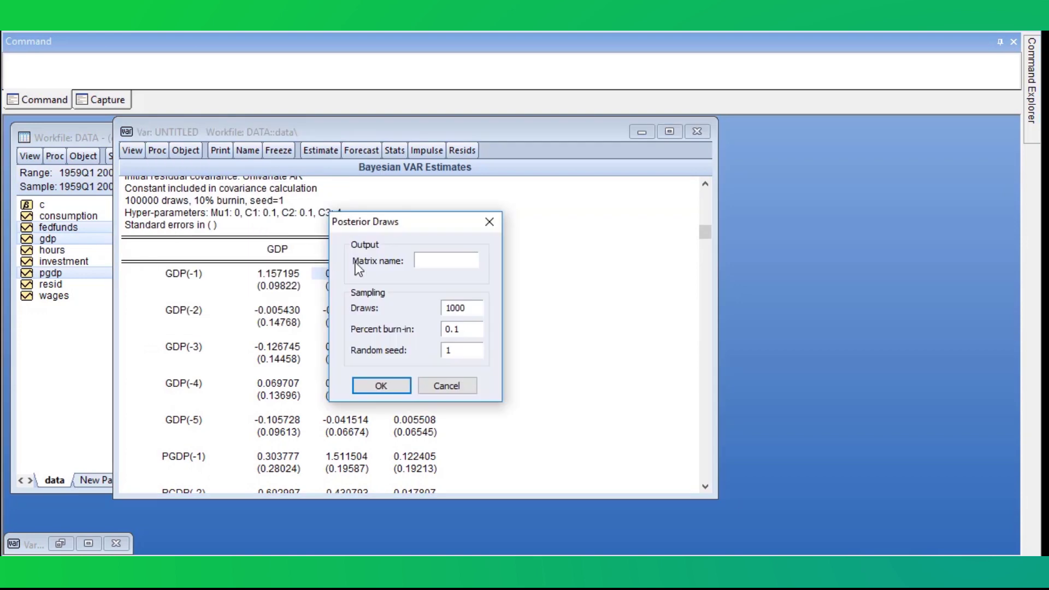
click(438, 262)
text(test)
click(390, 387)
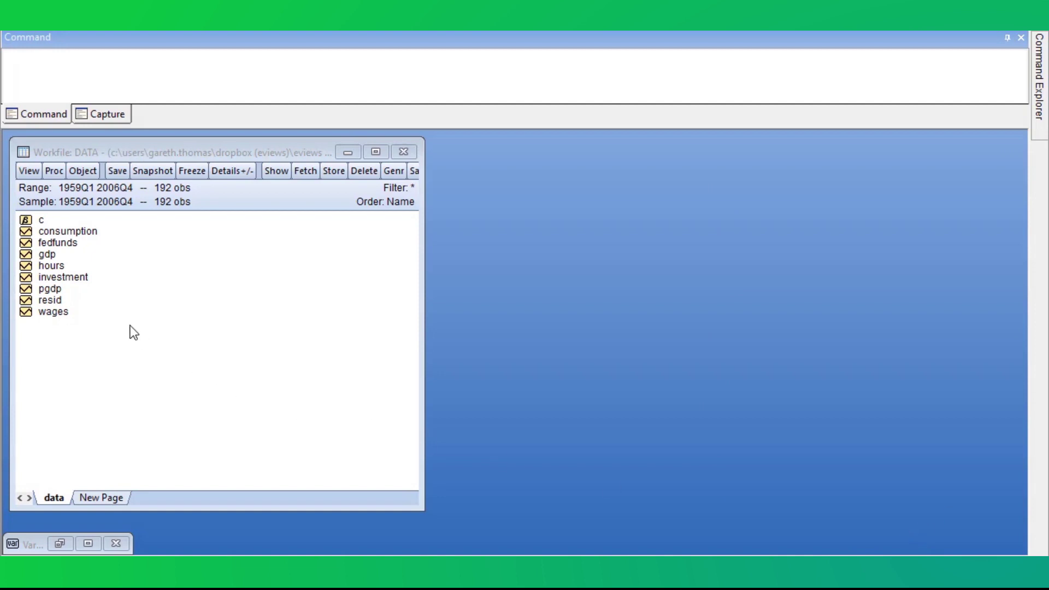
- Open gdp, pgdp and fedfunds together as a new VAR
click(57, 256)
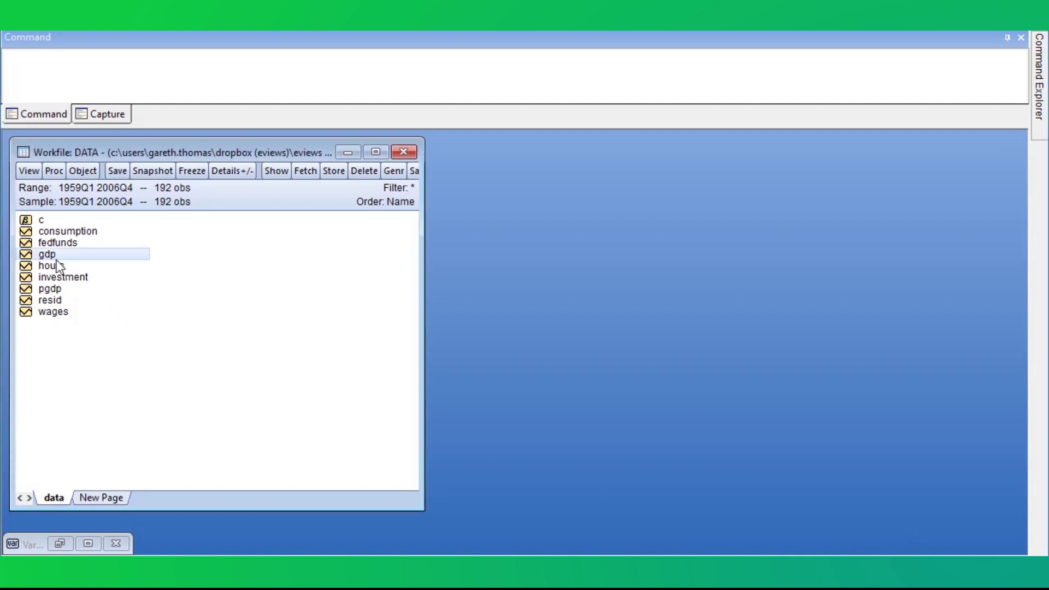
ctrl+click(60, 289)
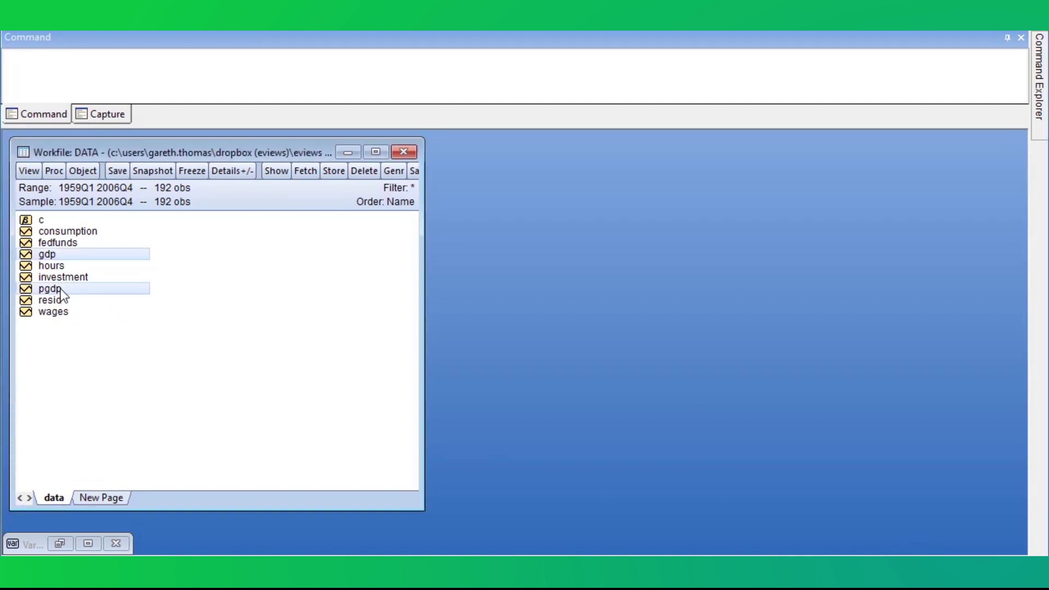
ctrl+click(74, 245)
right_click(80, 243)
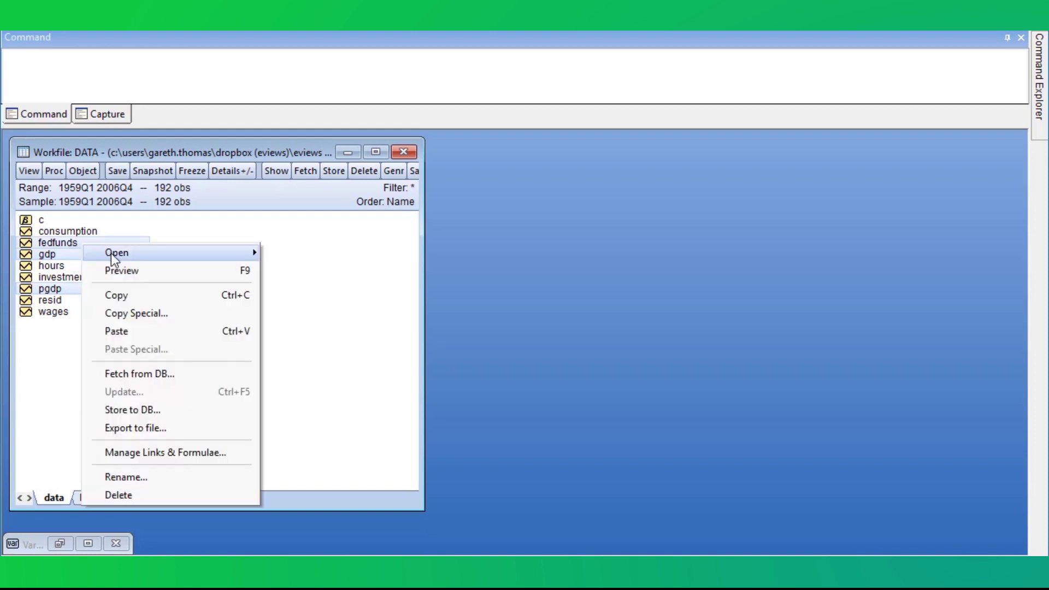
mouse_move(117, 254)
click(320, 307)
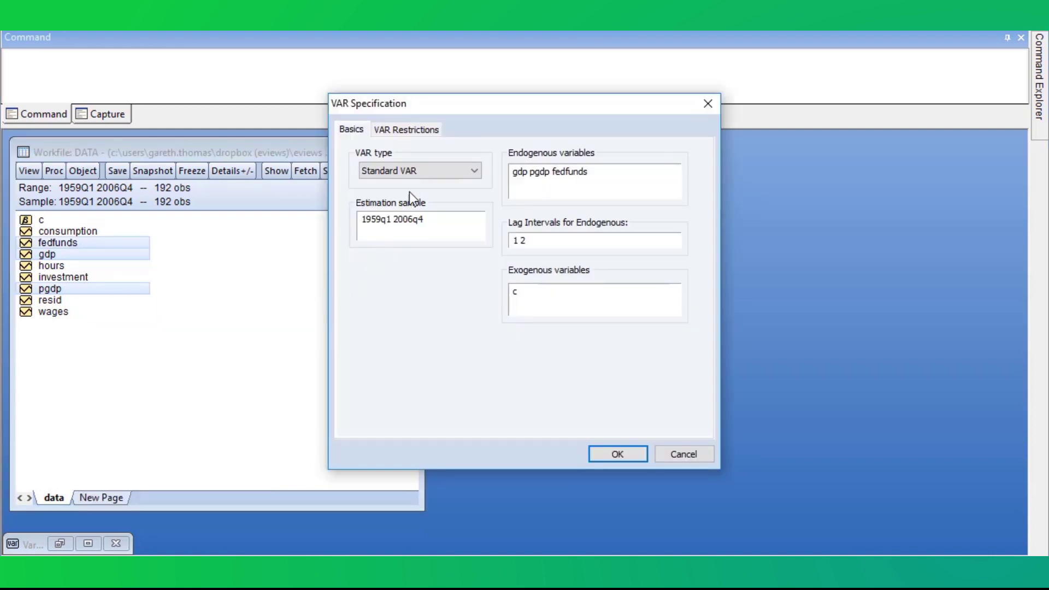
- Make it a Bayesian VAR with lag interval 1 5
click(415, 171)
click(396, 206)
click(548, 246)
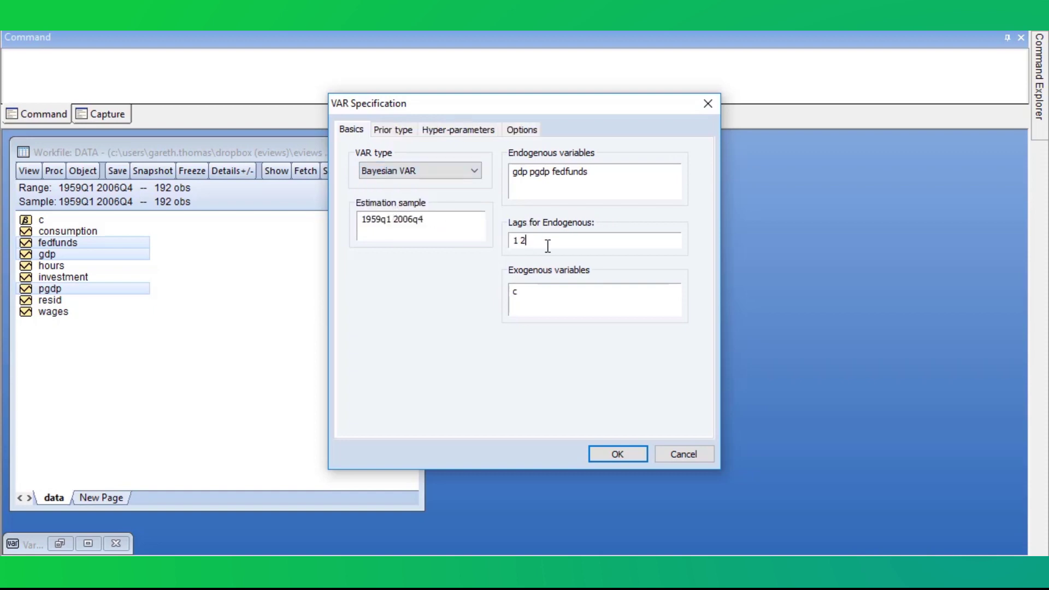
key(BackSpace)
text(5)
- Use the Giannone, Lenza & Primiceri prior with both dummy observations and Mu1 0
click(409, 134)
click(411, 212)
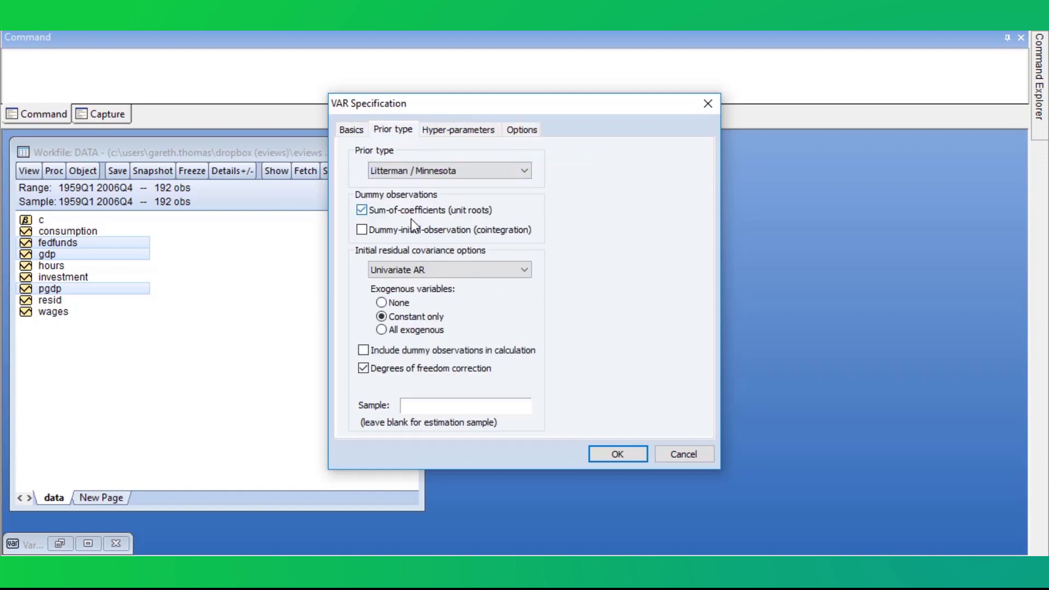
click(413, 231)
click(448, 176)
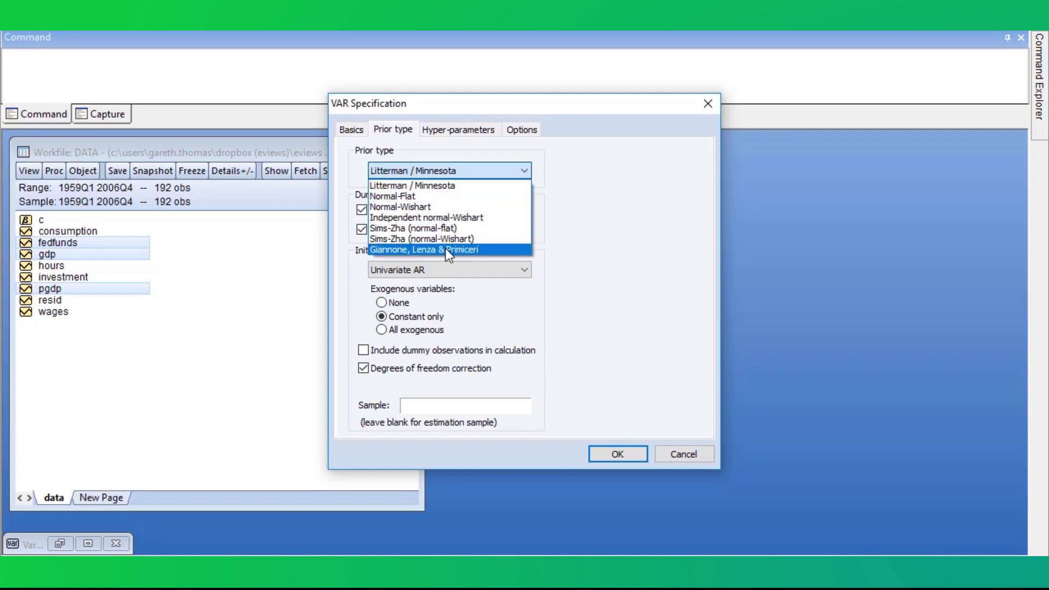
click(445, 248)
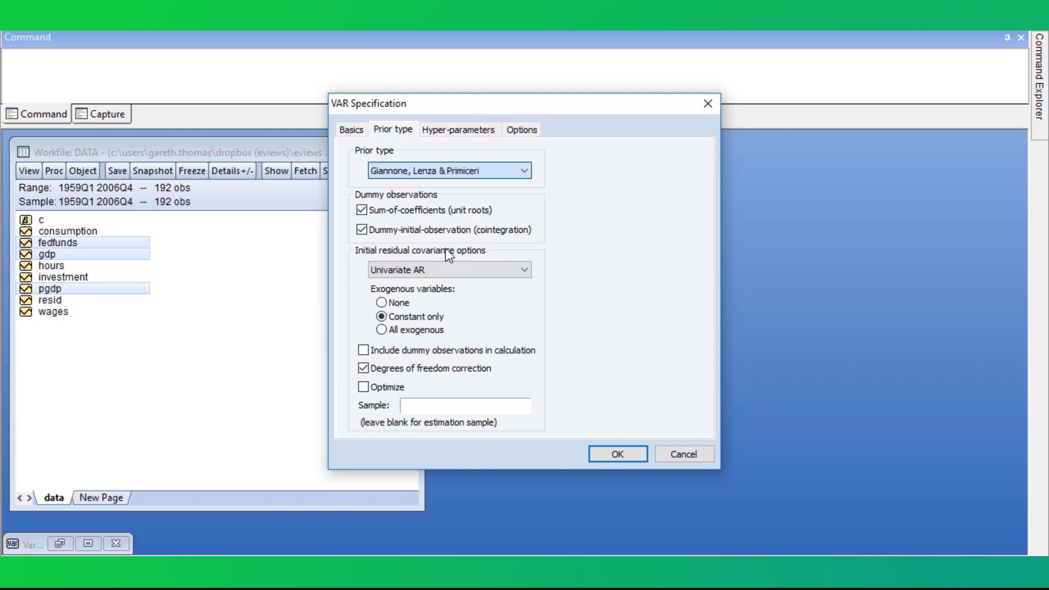
click(487, 134)
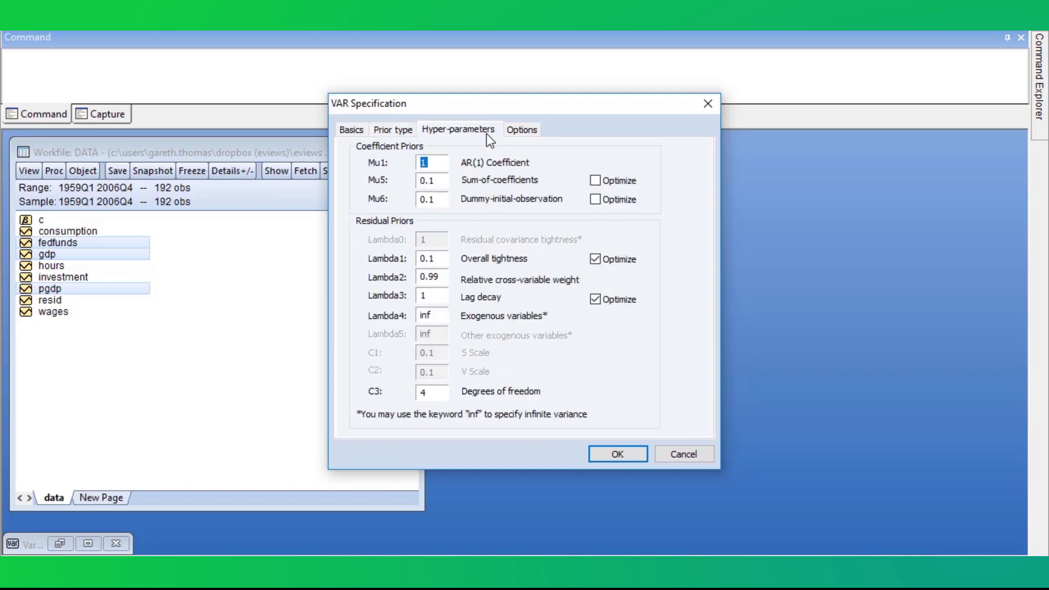
text(0)
click(618, 454)
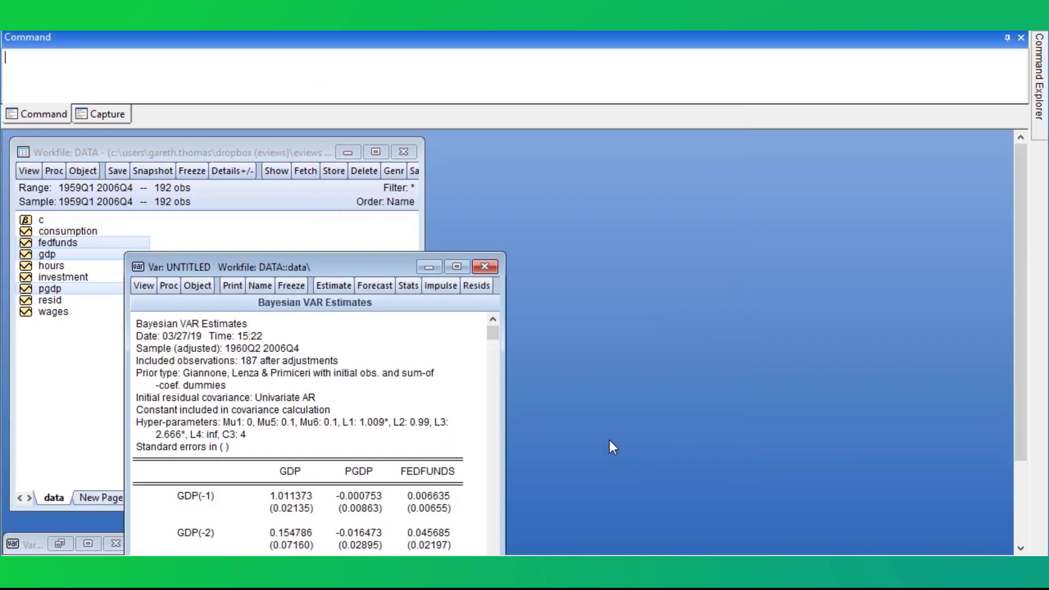
drag(403, 267, 467, 157)
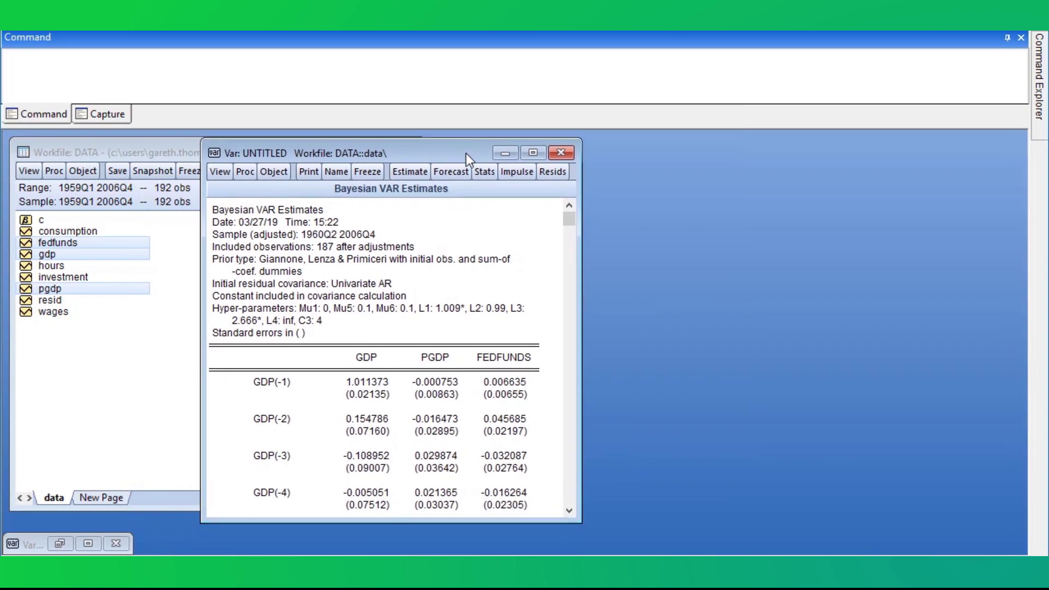
mouse_move(570, 220)
mouse_down()
mouse_move(564, 505)
mouse_move(569, 210)
mouse_up()
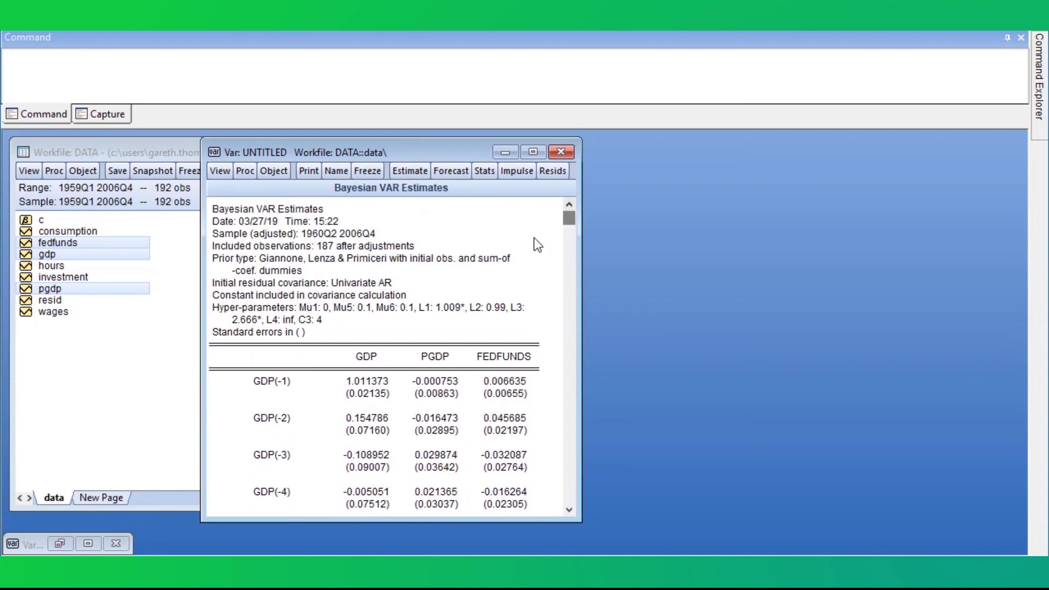
drag(401, 307, 453, 314)
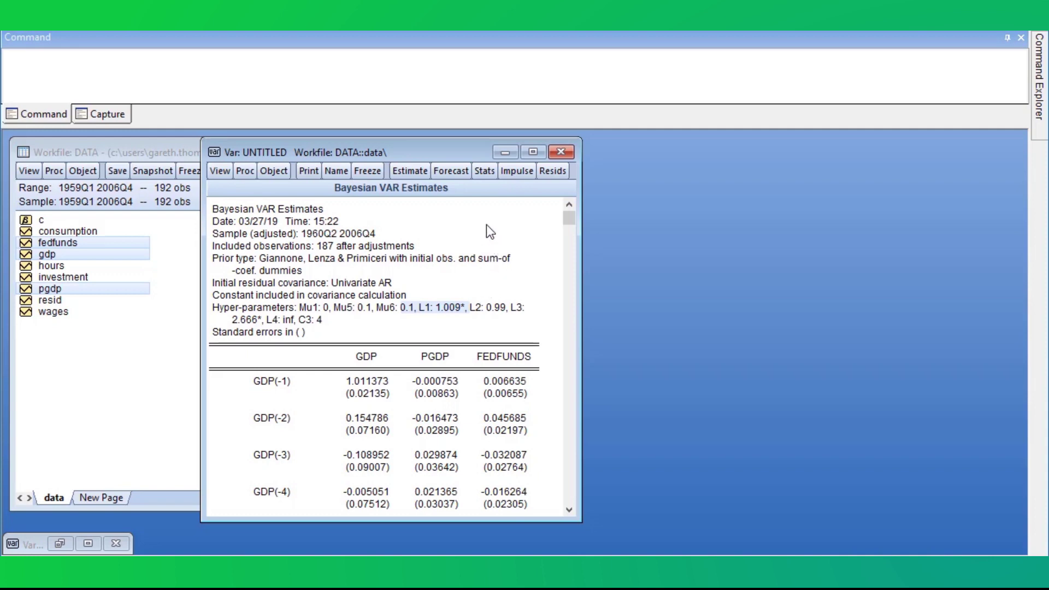
click(452, 171)
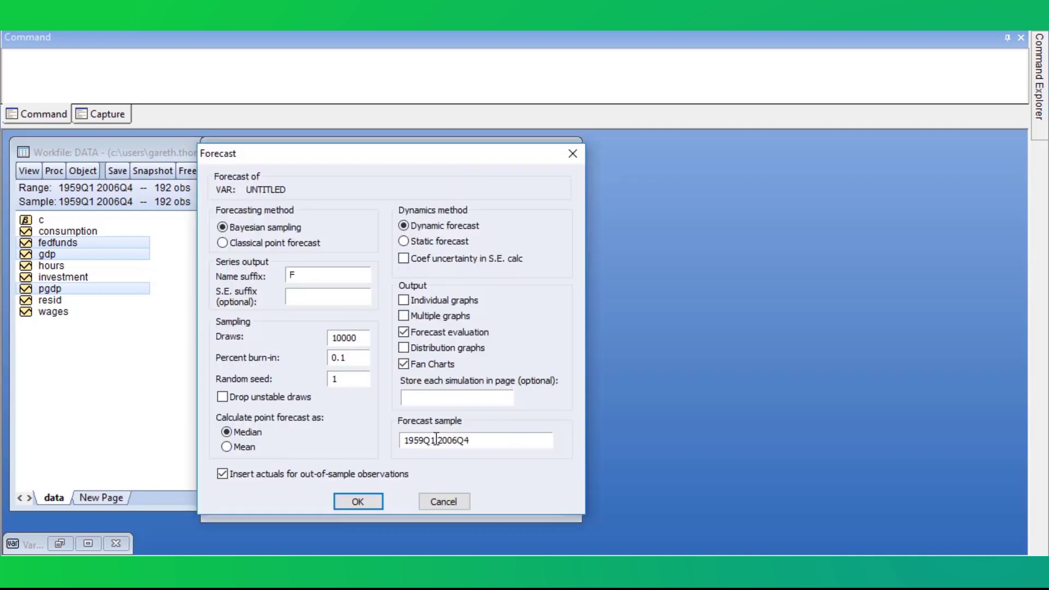
- Set the forecast sample to start in 2006 and the name suffix to Fg
drag(436, 441, 373, 442)
text(2006)
drag(386, 154, 562, 161)
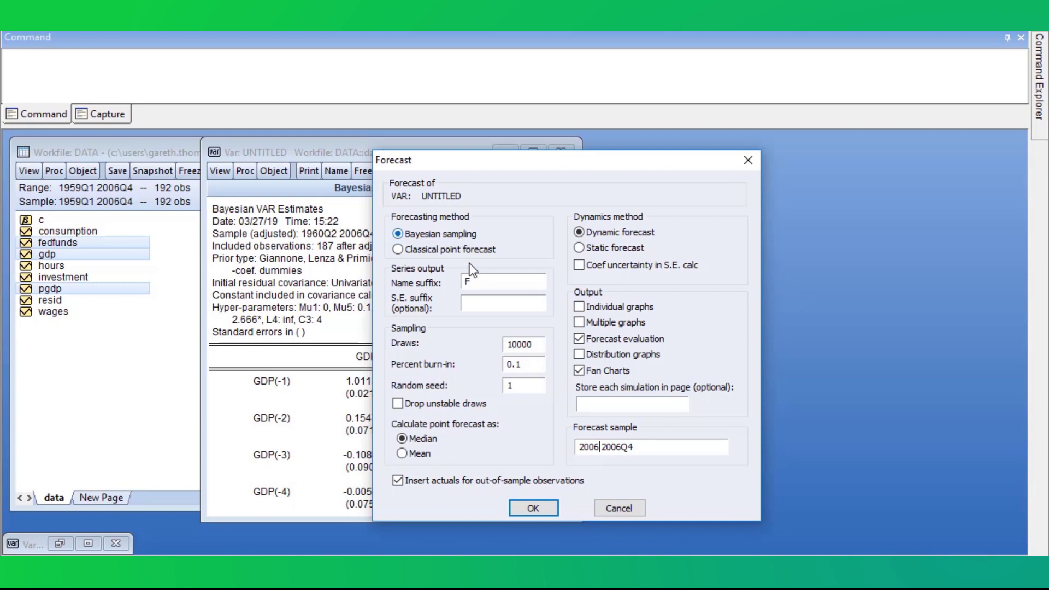
click(481, 282)
text(g)
- Enable distribution graphs, disable fan charts, and run the Bayesian forecast
click(631, 404)
click(580, 354)
click(578, 371)
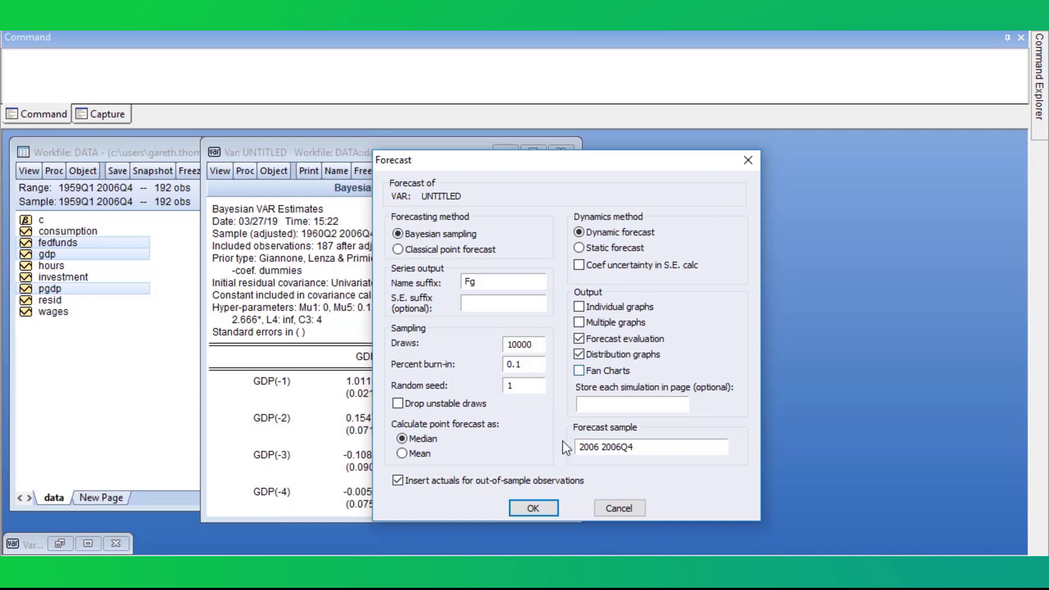
click(533, 508)
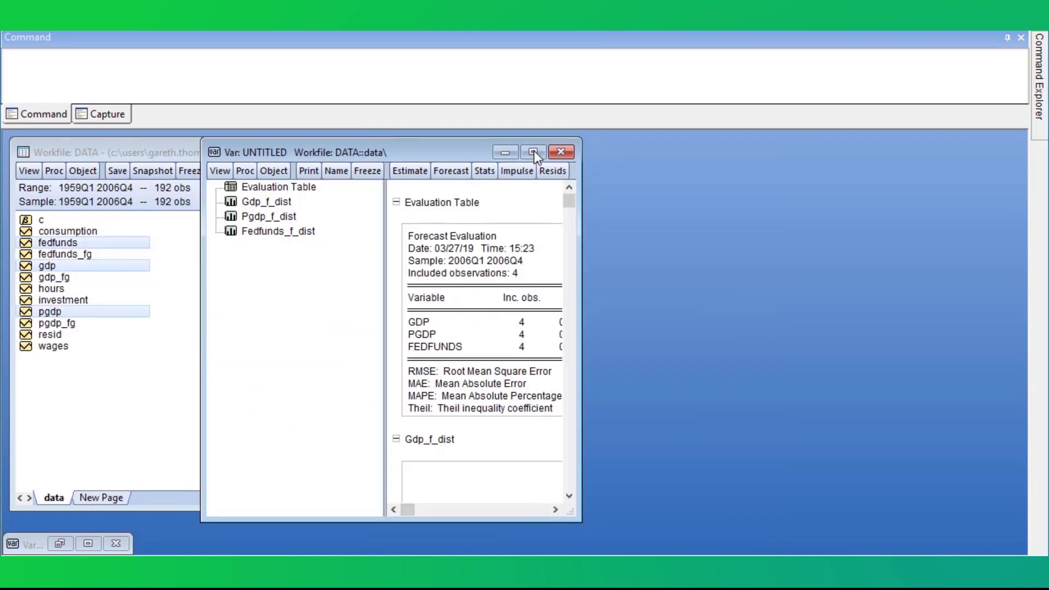
- View the Gdp_f_dist distribution graphs, close them, and restore the seven-variable VAR
click(533, 151)
double_click(68, 168)
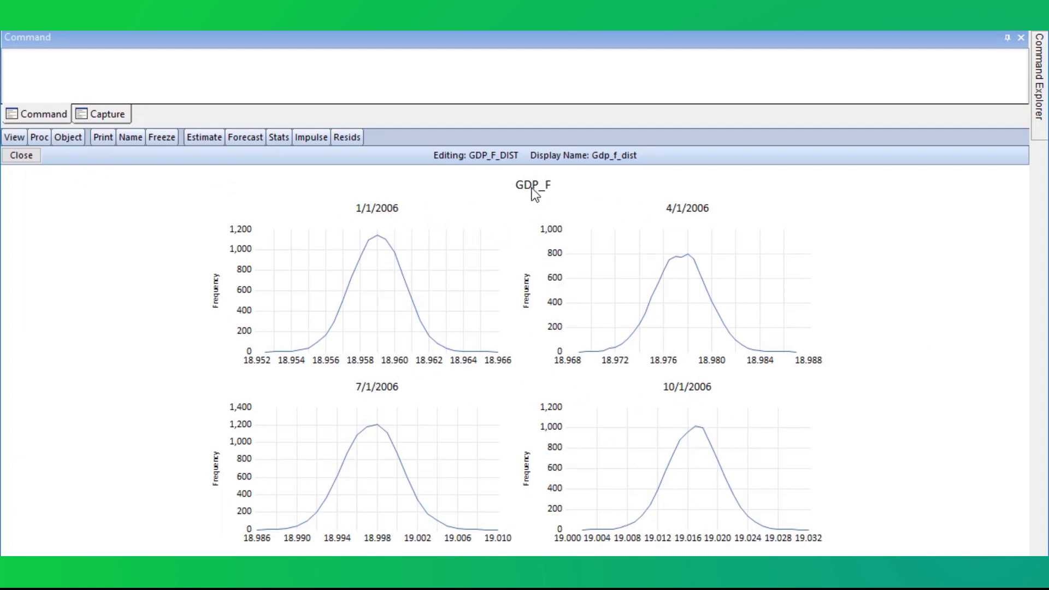
click(1028, 29)
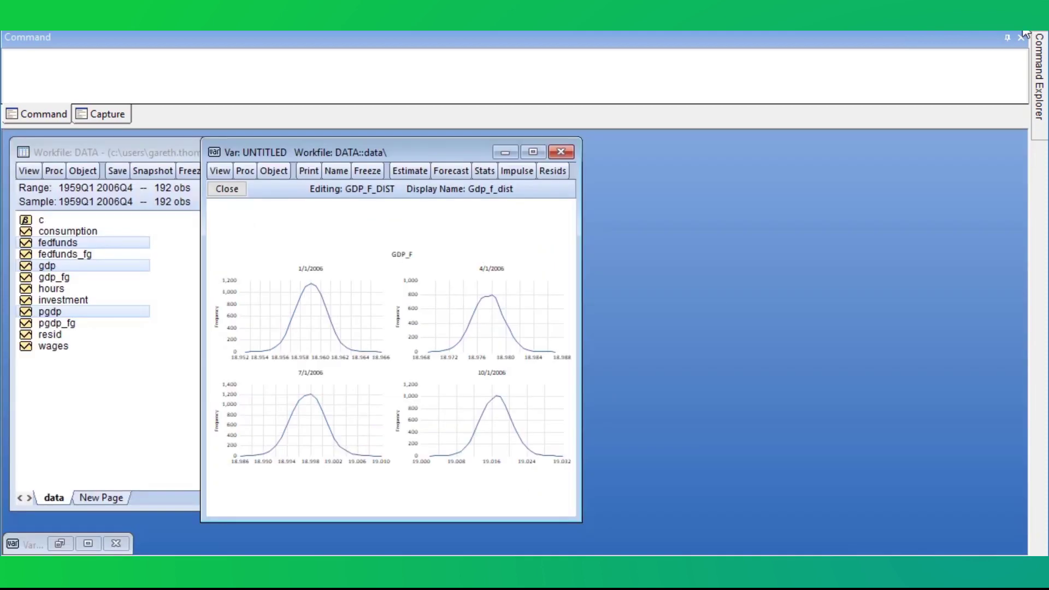
click(235, 192)
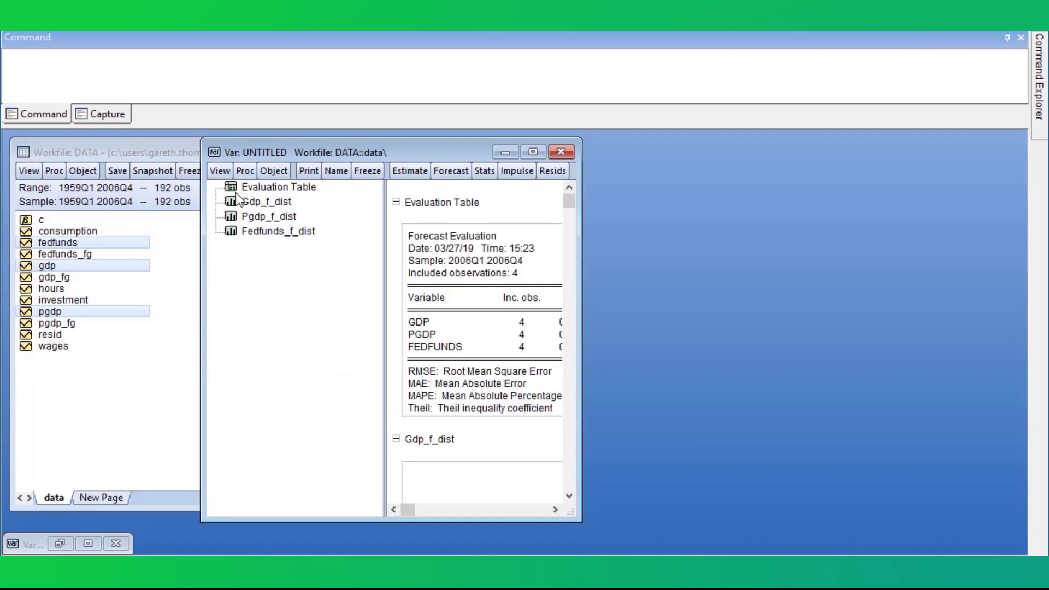
click(61, 544)
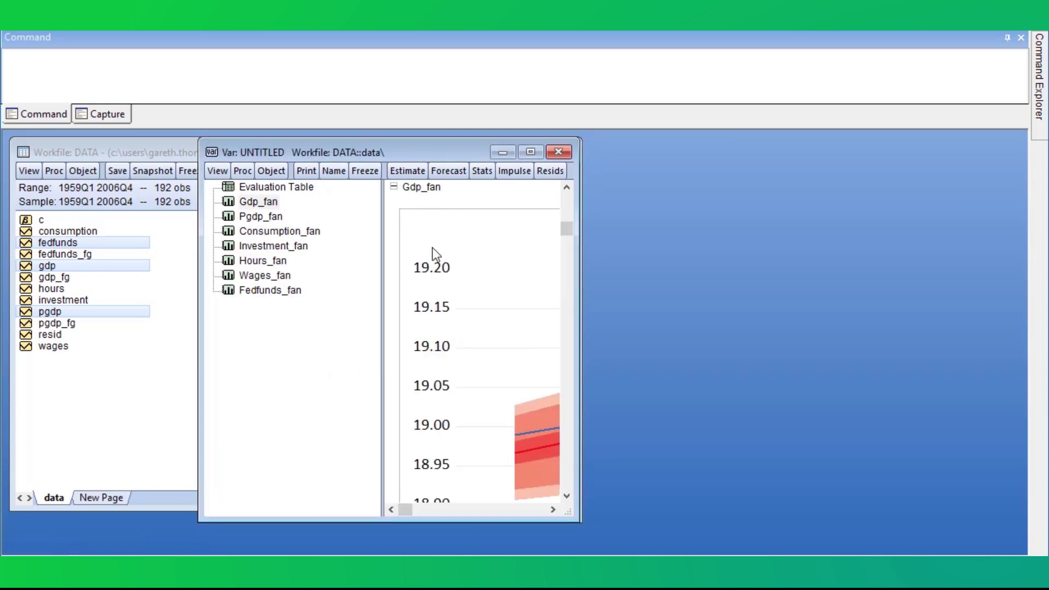
click(482, 170)
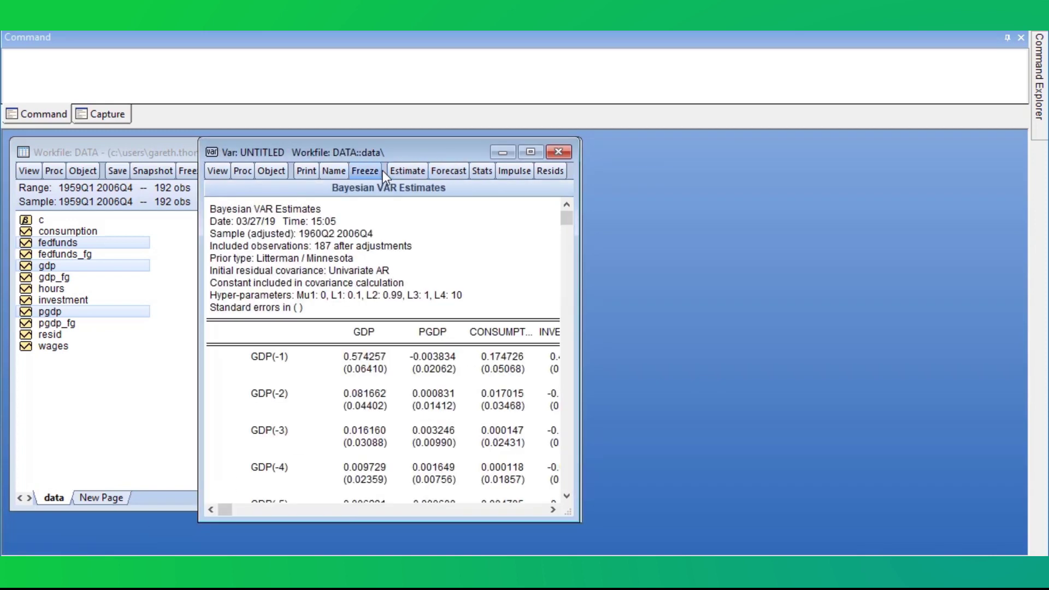
- Forecast the Litterman VAR over 2006 with suffix Fl, keeping fan charts on
click(449, 171)
drag(434, 443, 347, 445)
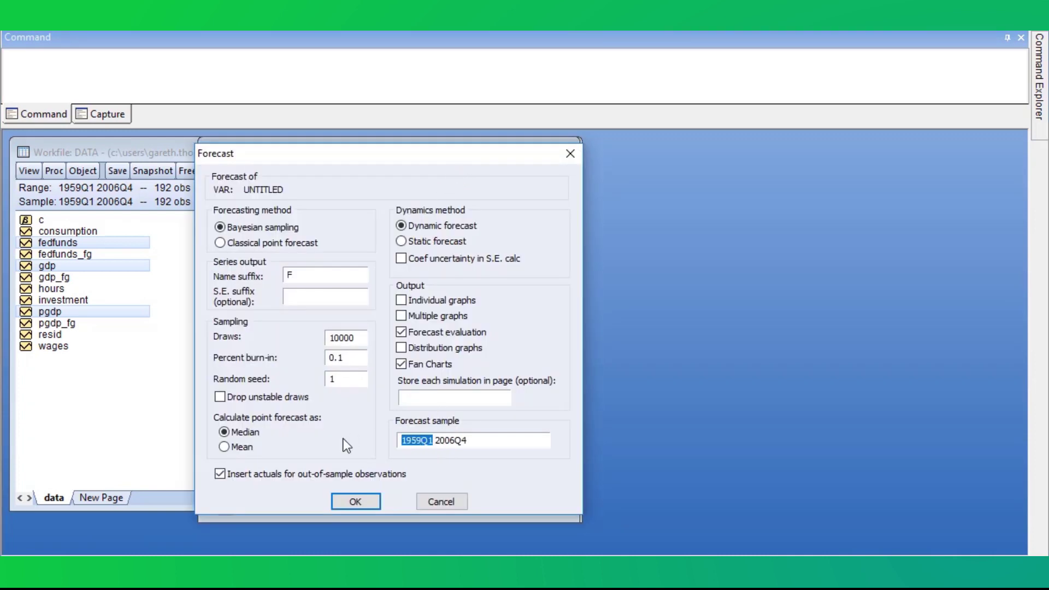
text(2006)
click(312, 276)
text(l)
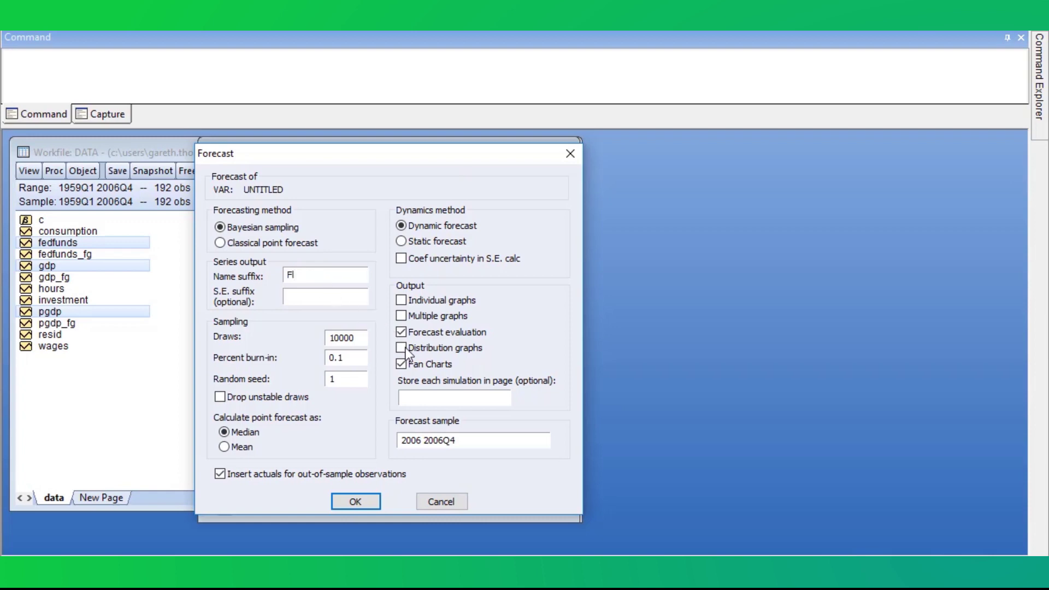
click(353, 500)
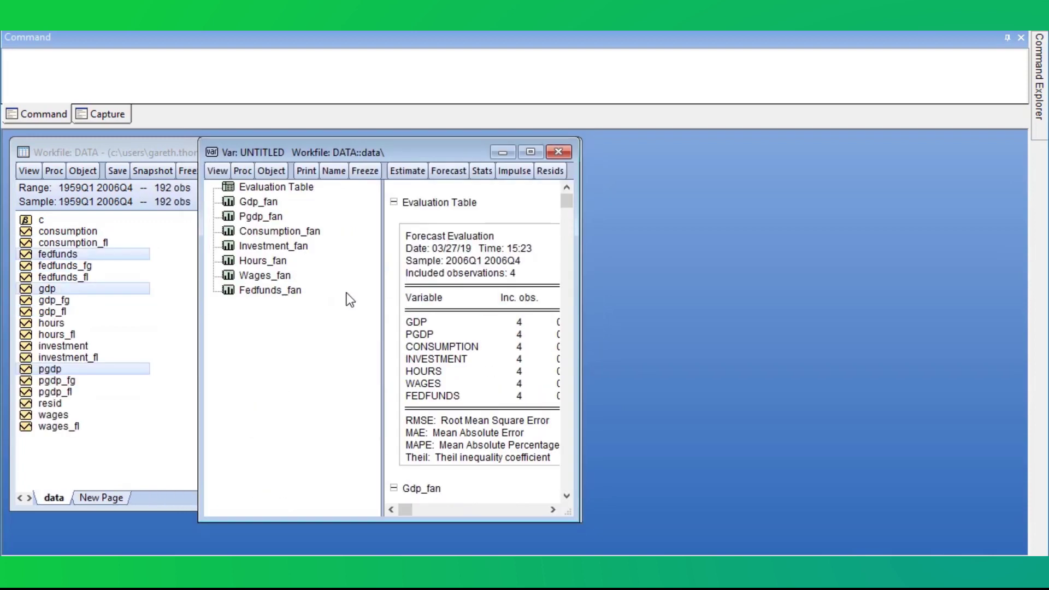
- Open the Gdp_fan chart from the spool and maximize it
double_click(258, 265)
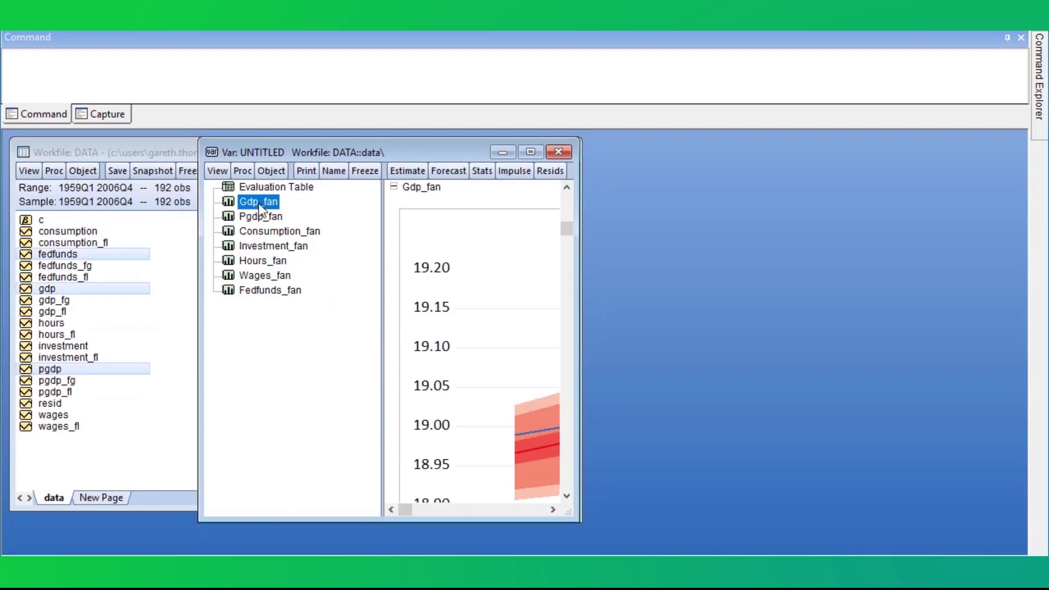
click(529, 152)
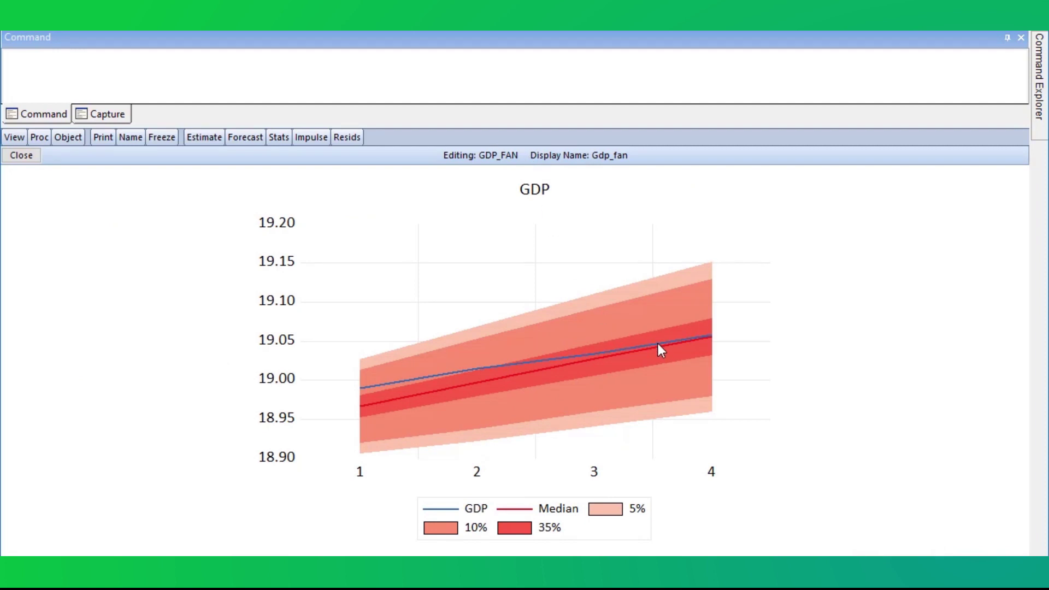